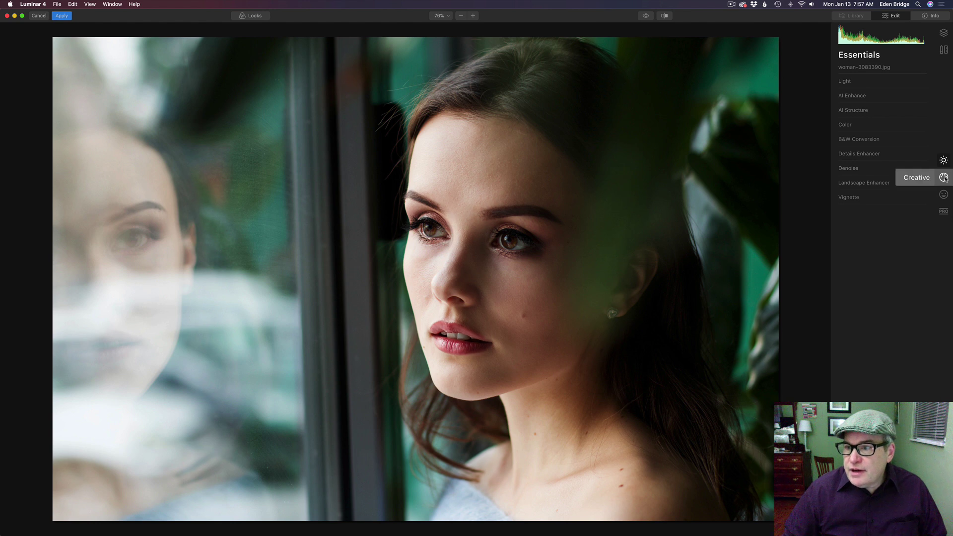
- Open the Creative Matte Look tool with its Advanced Settings toning options expanded
{"action": "left_click", "coordinate": [943, 177]}
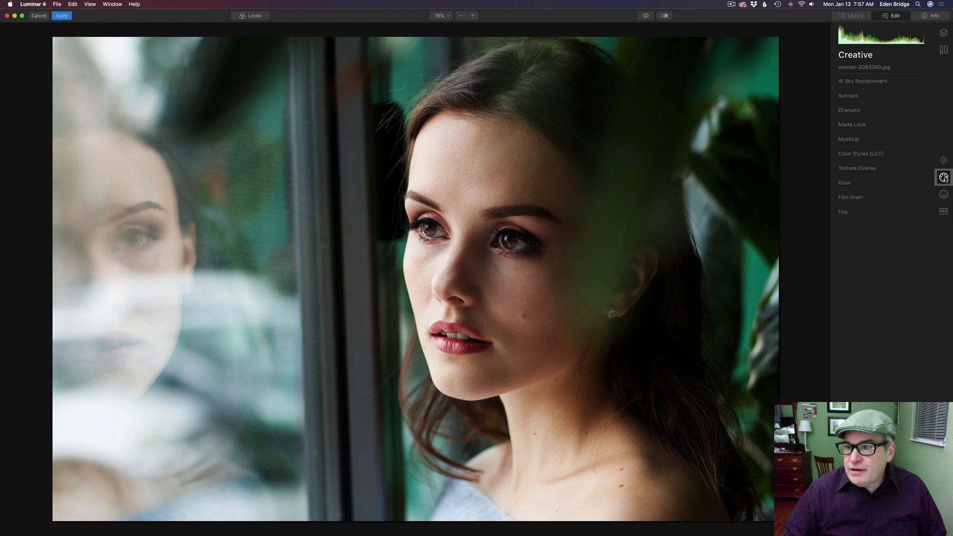
{"action": "left_click", "coordinate": [902, 129]}
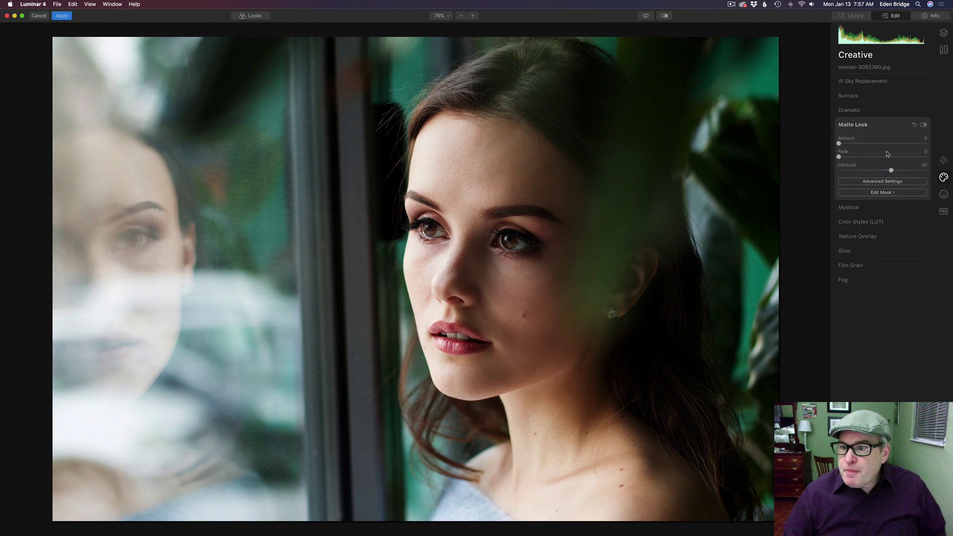
{"action": "left_click", "coordinate": [889, 182]}
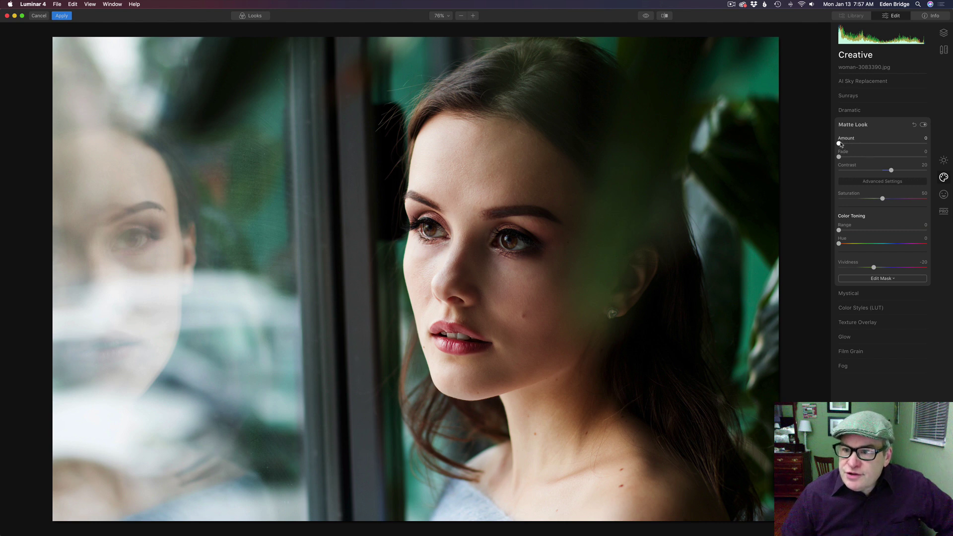
- Set Matte Look Amount to 48 and Fade to 35, leaving Saturation at 50
{"action": "left_click_drag", "start_coordinate": [840, 144], "coordinate": [893, 148]}
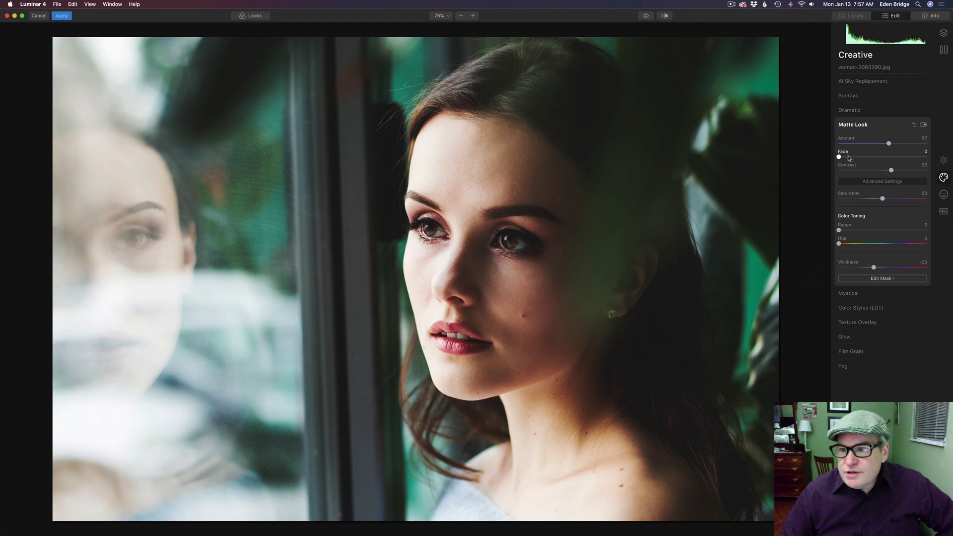
{"action": "left_click_drag", "start_coordinate": [840, 158], "coordinate": [873, 160]}
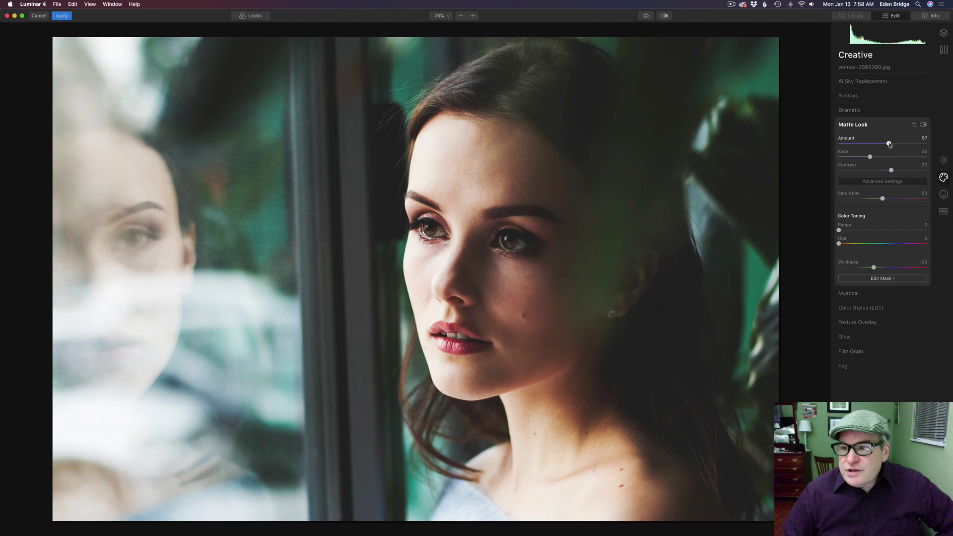
{"action": "left_click_drag", "start_coordinate": [890, 144], "coordinate": [880, 144]}
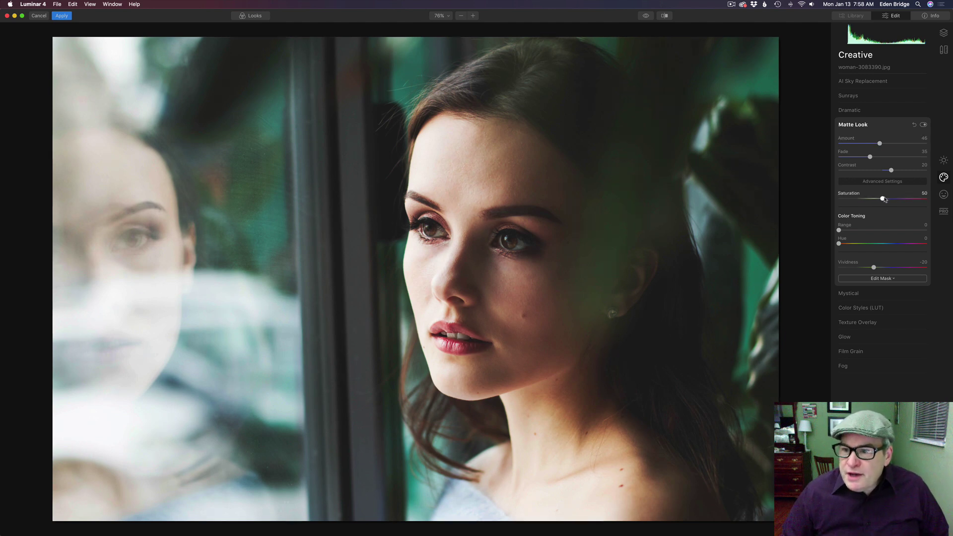
{"action": "mouse_move", "coordinate": [884, 200]}
{"action": "left_mouse_down"}
{"action": "mouse_move", "coordinate": [923, 199]}
{"action": "mouse_move", "coordinate": [814, 199]}
{"action": "mouse_move", "coordinate": [923, 199]}
{"action": "mouse_move", "coordinate": [886, 200]}
{"action": "left_mouse_up"}
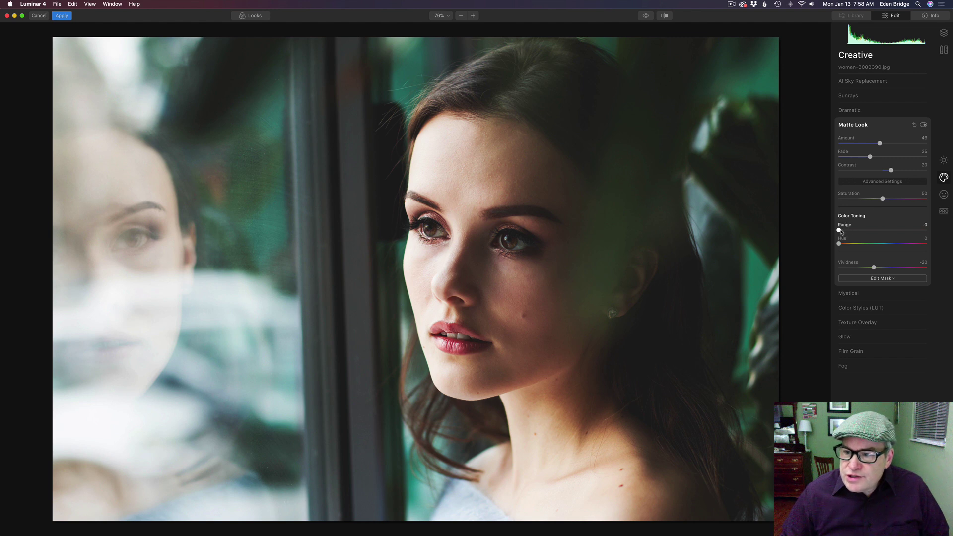
- Set Matte Look colour toning Range to 53 and Hue to 322 for a magenta tint
{"action": "left_click_drag", "start_coordinate": [841, 231], "coordinate": [852, 232]}
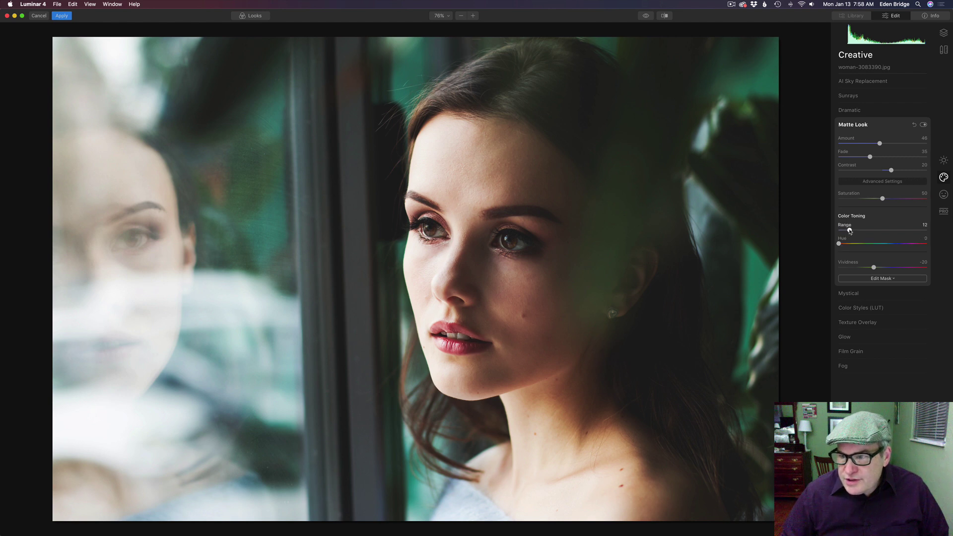
{"action": "left_click_drag", "start_coordinate": [850, 231], "coordinate": [916, 245]}
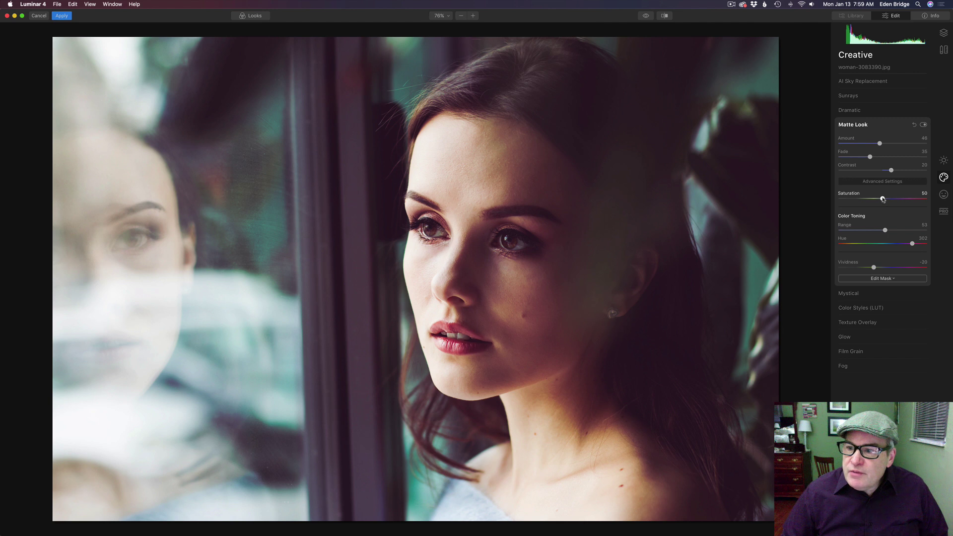
- Set Matte Look Saturation to 60 and Vividness to -47
{"action": "mouse_move", "coordinate": [884, 199]}
{"action": "left_mouse_down"}
{"action": "mouse_move", "coordinate": [930, 199]}
{"action": "mouse_move", "coordinate": [830, 201]}
{"action": "mouse_move", "coordinate": [906, 202]}
{"action": "mouse_move", "coordinate": [891, 202]}
{"action": "left_mouse_up"}
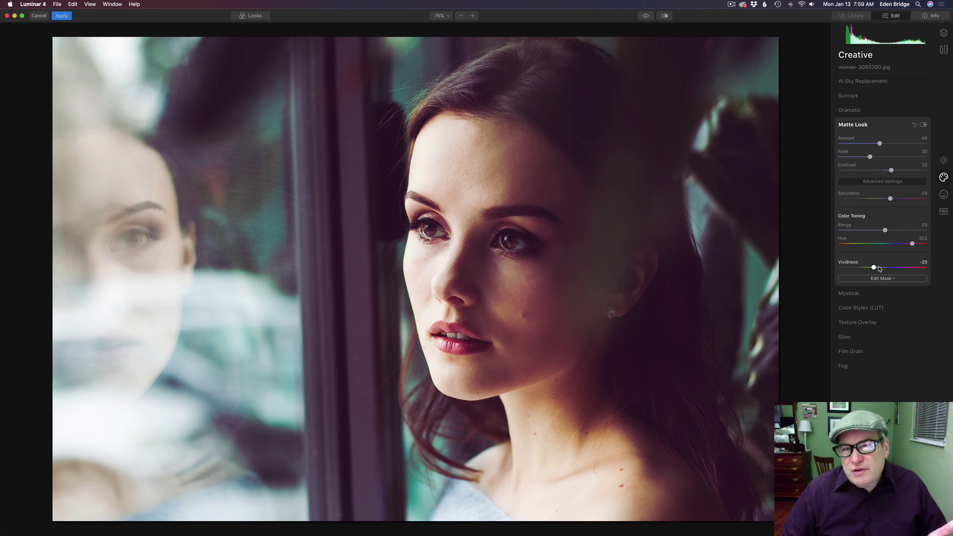
{"action": "mouse_move", "coordinate": [874, 268]}
{"action": "left_mouse_down"}
{"action": "mouse_move", "coordinate": [917, 269]}
{"action": "mouse_move", "coordinate": [828, 271]}
{"action": "mouse_move", "coordinate": [881, 271]}
{"action": "mouse_move", "coordinate": [862, 272]}
{"action": "left_mouse_up"}
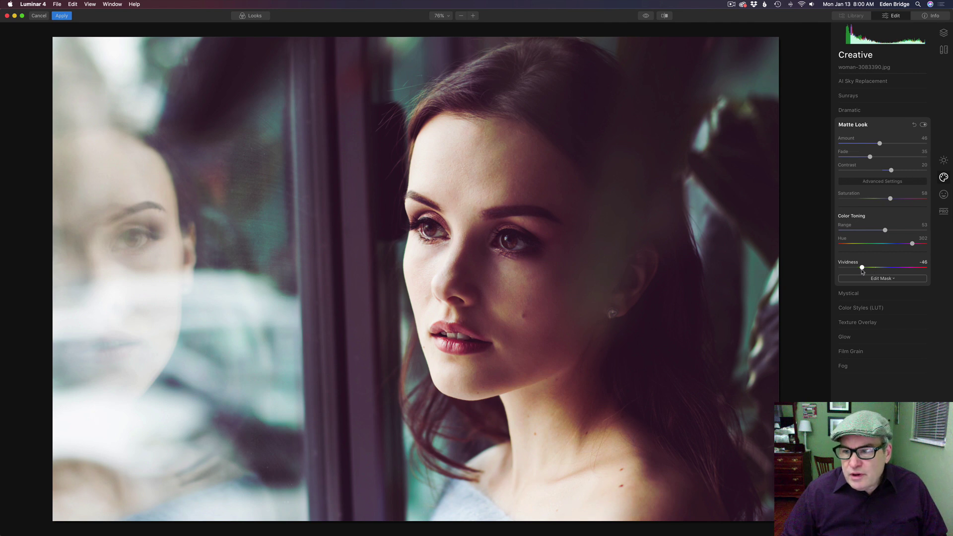
{"action": "left_click_drag", "start_coordinate": [862, 271], "coordinate": [863, 271]}
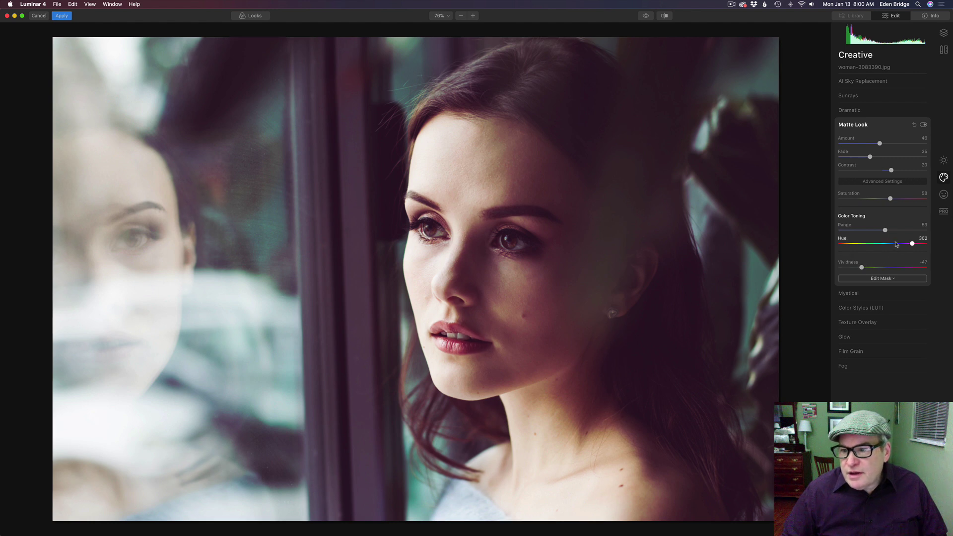
{"action": "left_click_drag", "start_coordinate": [891, 199], "coordinate": [886, 199]}
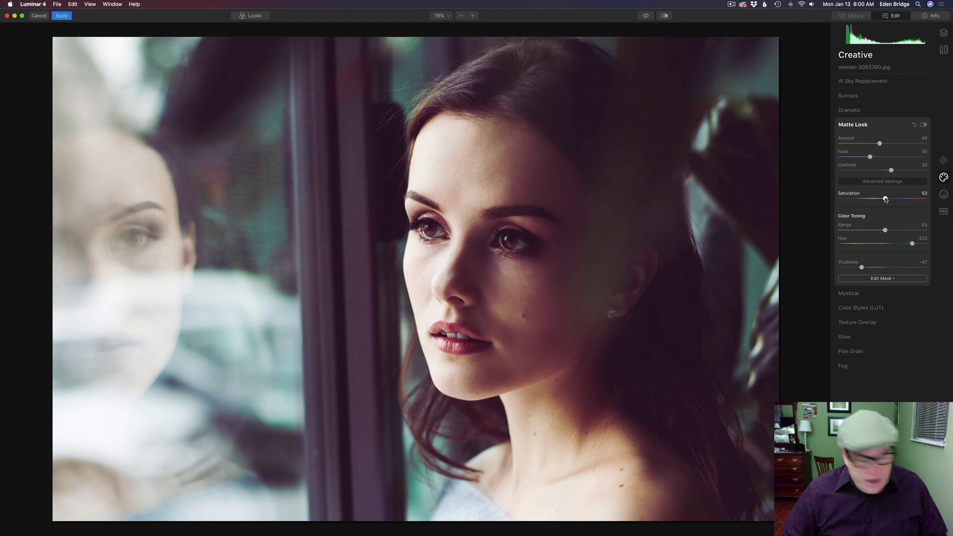
{"action": "left_click_drag", "start_coordinate": [886, 200], "coordinate": [892, 200]}
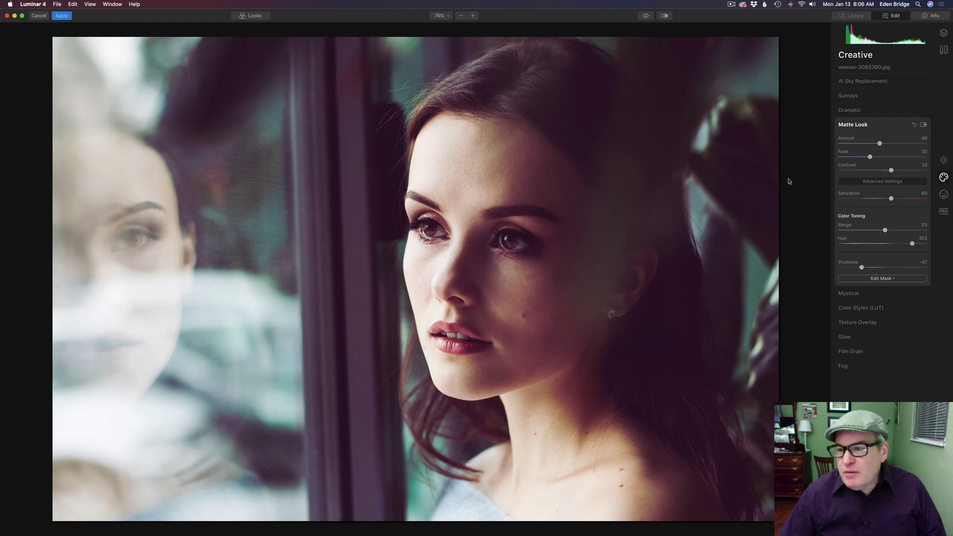
- Add an Adjustable Gradient rotated to about -87° and centred over the window frame beside her face
{"action": "left_click", "coordinate": [944, 212]}
{"action": "left_click", "coordinate": [893, 97]}
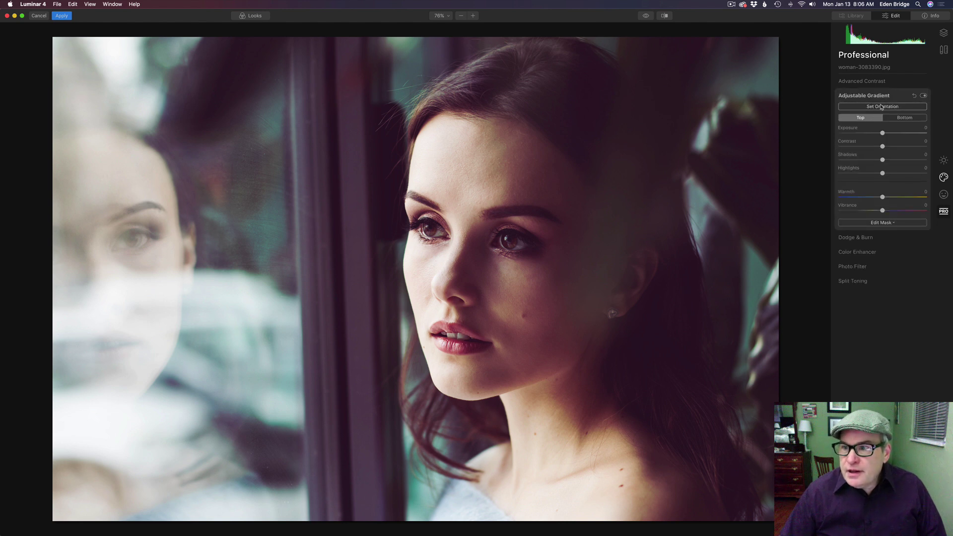
{"action": "left_click", "coordinate": [882, 108]}
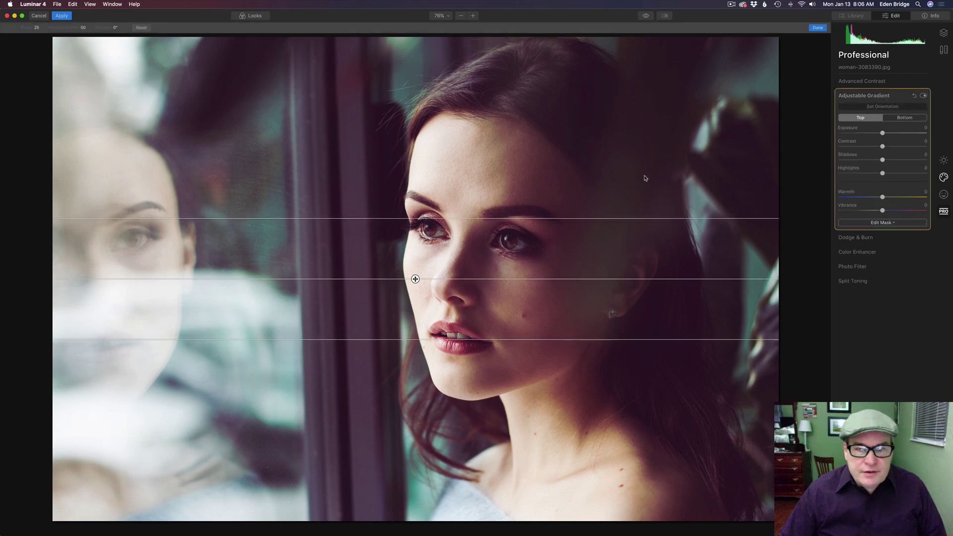
{"action": "left_click_drag", "start_coordinate": [648, 278], "coordinate": [416, 449]}
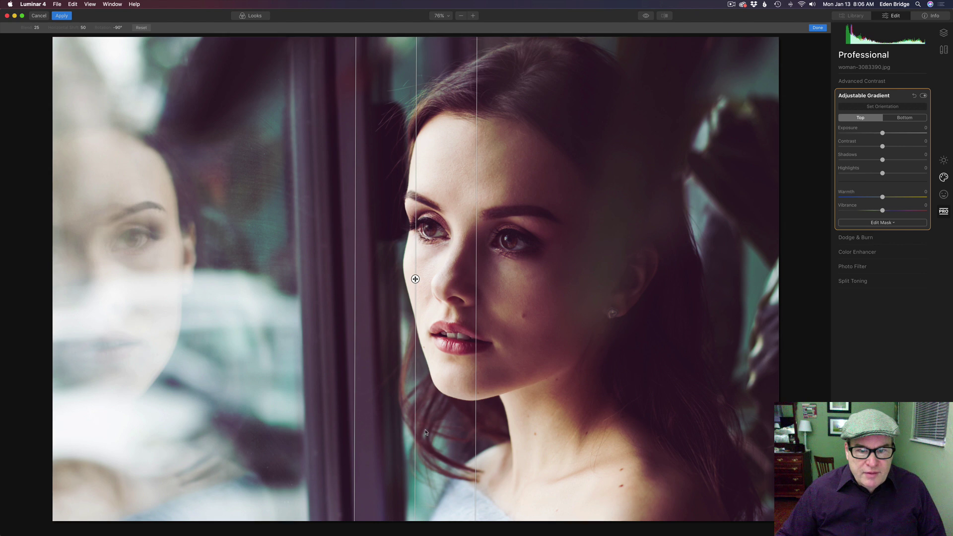
{"action": "left_click_drag", "start_coordinate": [415, 279], "coordinate": [344, 277]}
{"action": "left_click_drag", "start_coordinate": [343, 461], "coordinate": [352, 462]}
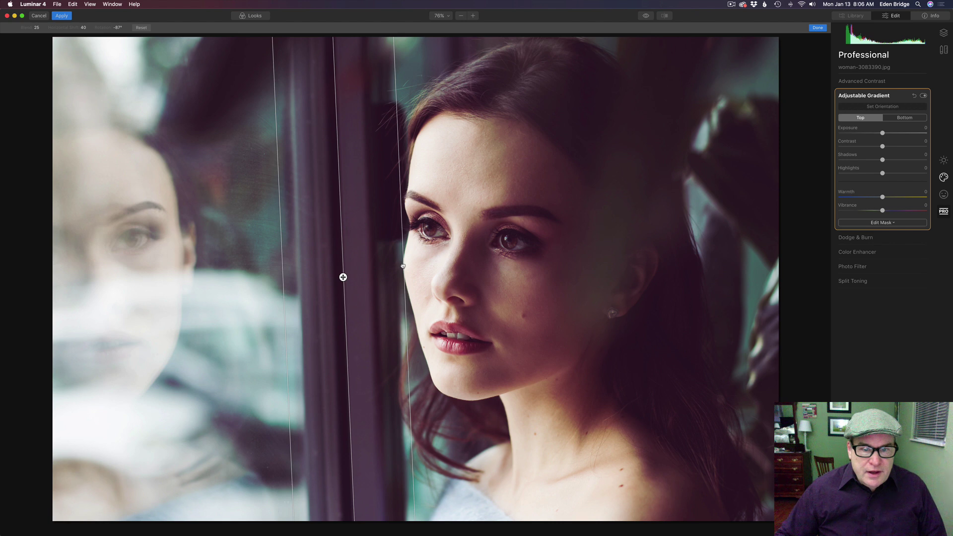
{"action": "left_click_drag", "start_coordinate": [402, 265], "coordinate": [458, 264]}
{"action": "left_click_drag", "start_coordinate": [371, 276], "coordinate": [342, 277]}
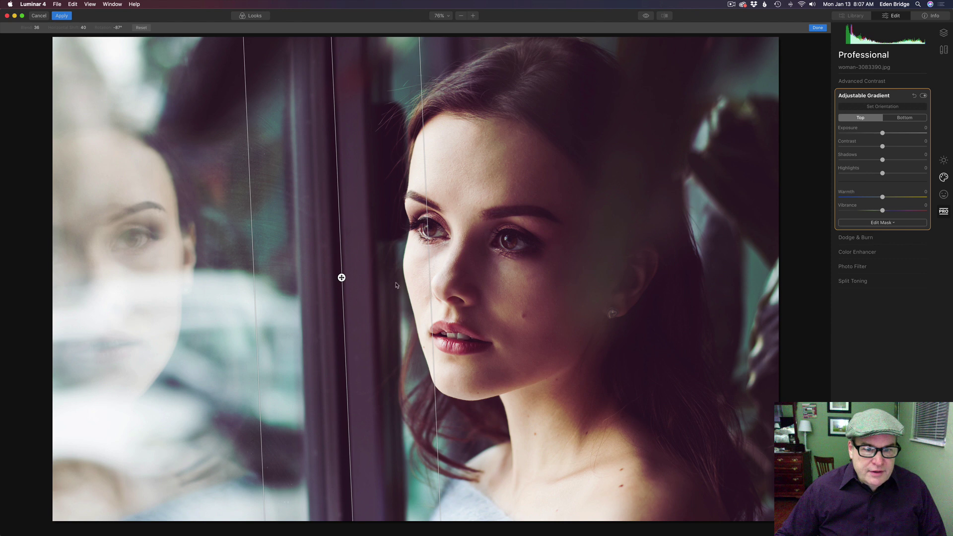
{"action": "left_click_drag", "start_coordinate": [342, 278], "coordinate": [343, 277]}
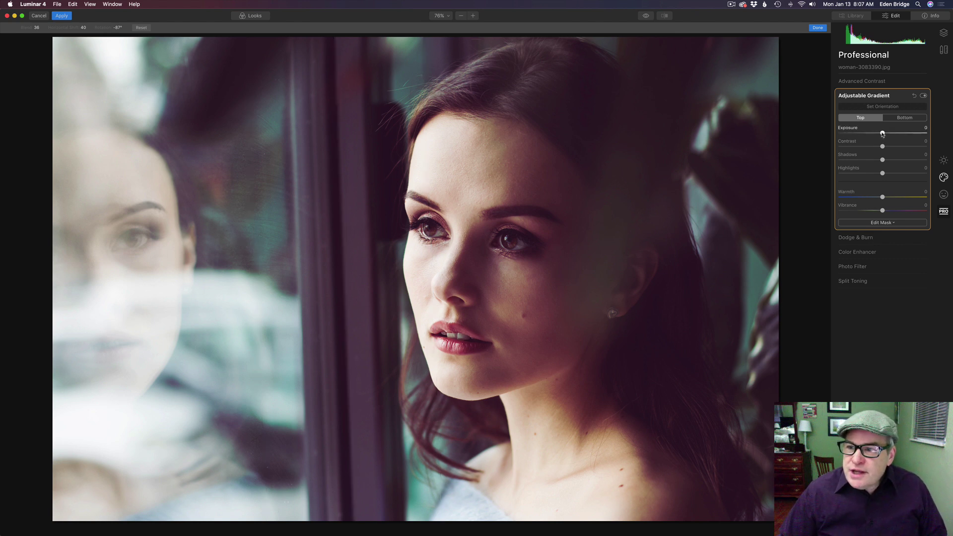
- Lower the gradient's Top exposure slightly and its Bottom exposure to -78
{"action": "left_click_drag", "start_coordinate": [883, 133], "coordinate": [884, 133]}
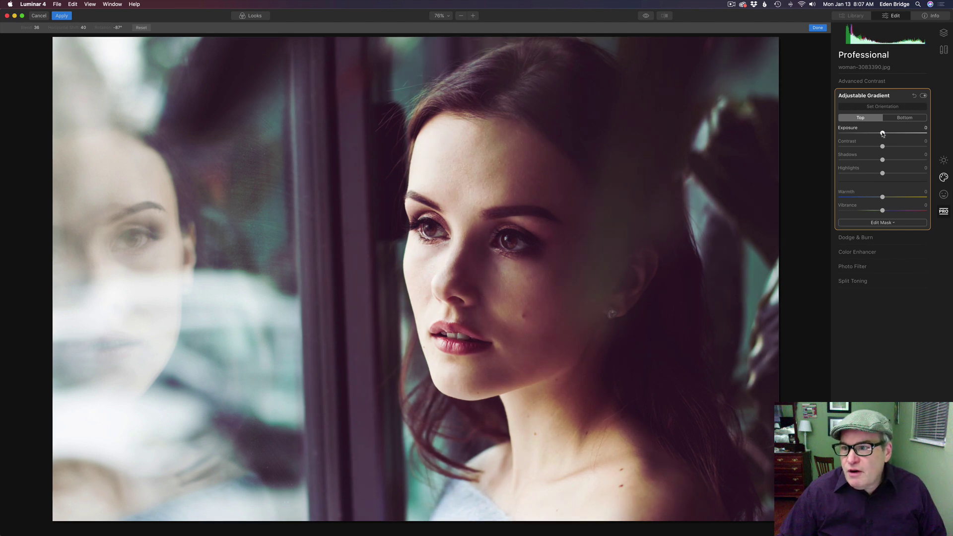
{"action": "left_click", "coordinate": [907, 118]}
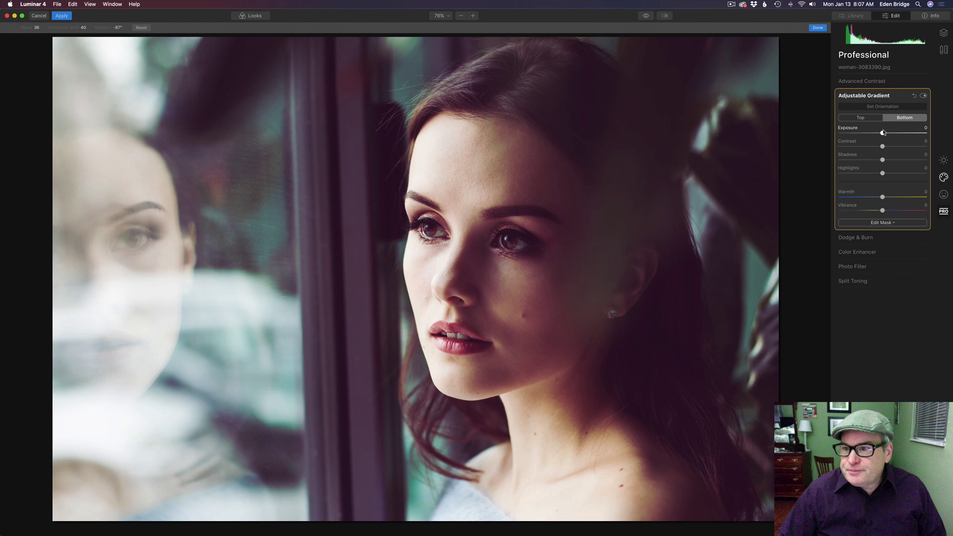
{"action": "left_click_drag", "start_coordinate": [883, 134], "coordinate": [849, 133]}
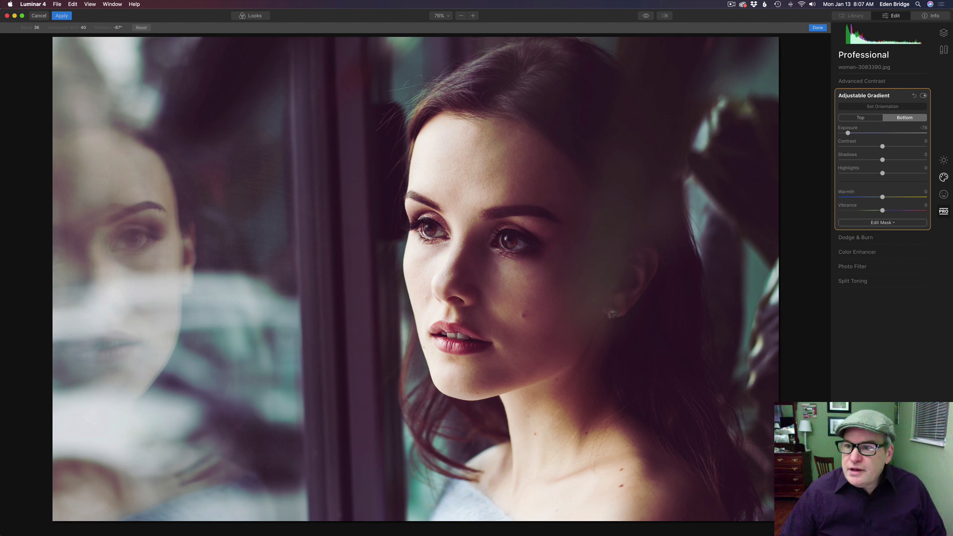
- Finish the gradient and compare the edited portrait against the original using before/after
{"action": "left_click", "coordinate": [881, 95]}
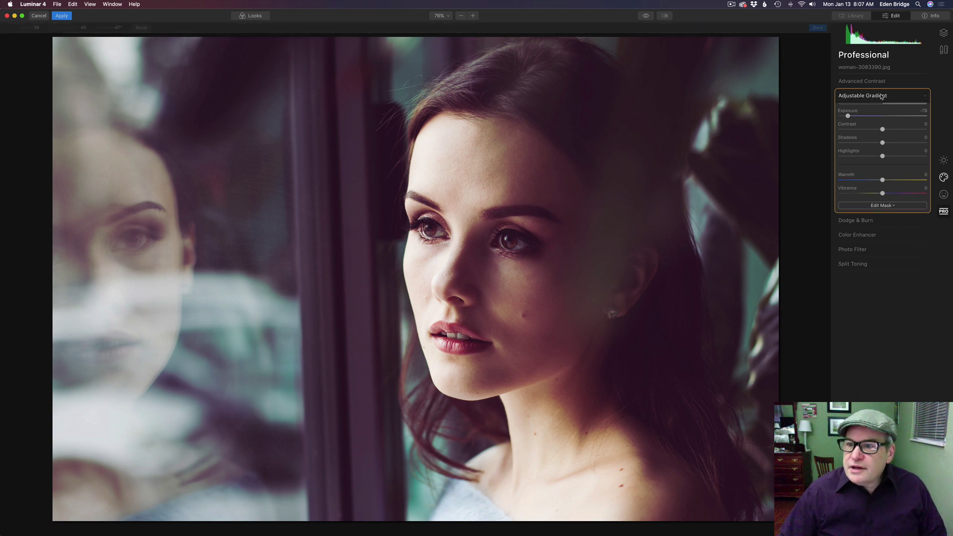
{"action": "left_click", "coordinate": [646, 16]}
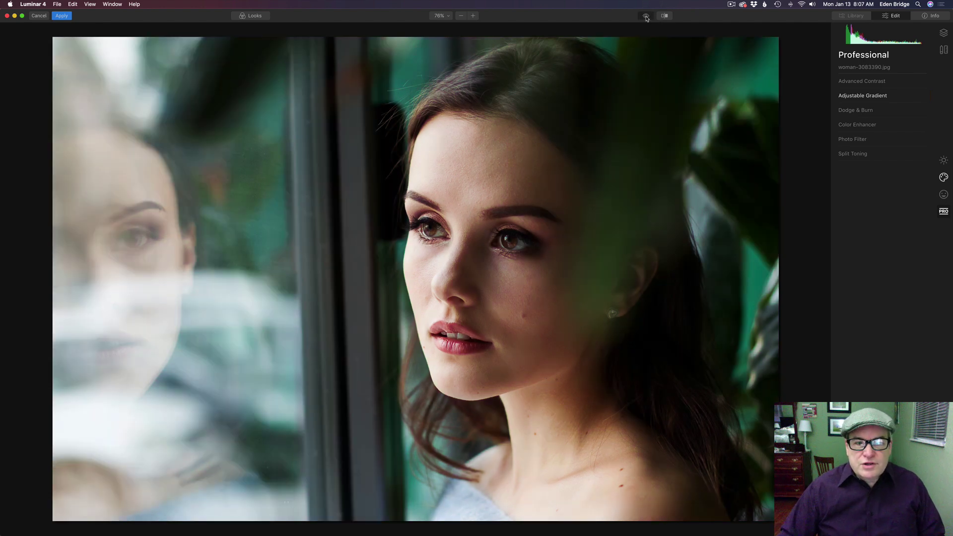
{"action": "left_click", "coordinate": [646, 16]}
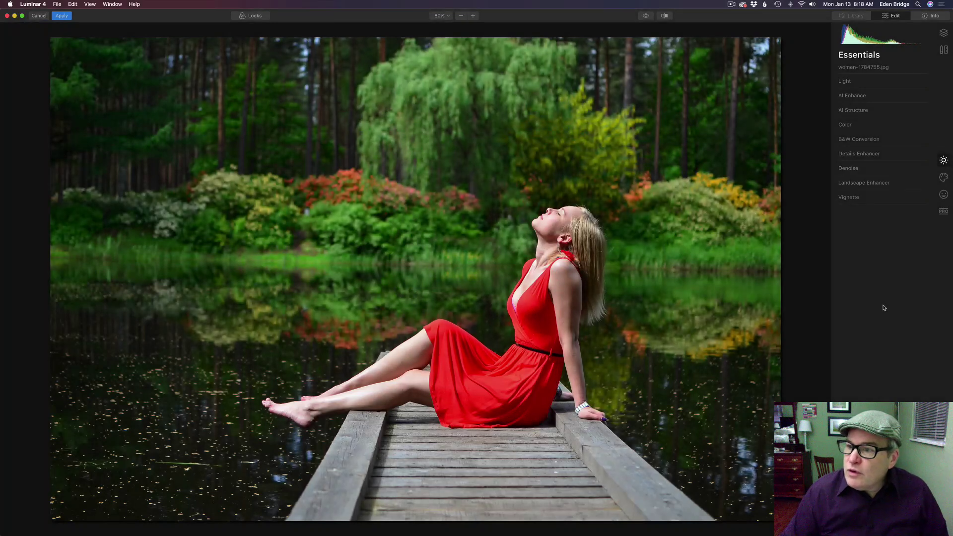
- Apply Matte Look with Amount 53, Fade 26 and Contrast 27, then expand Advanced Settings
{"action": "left_click", "coordinate": [943, 178]}
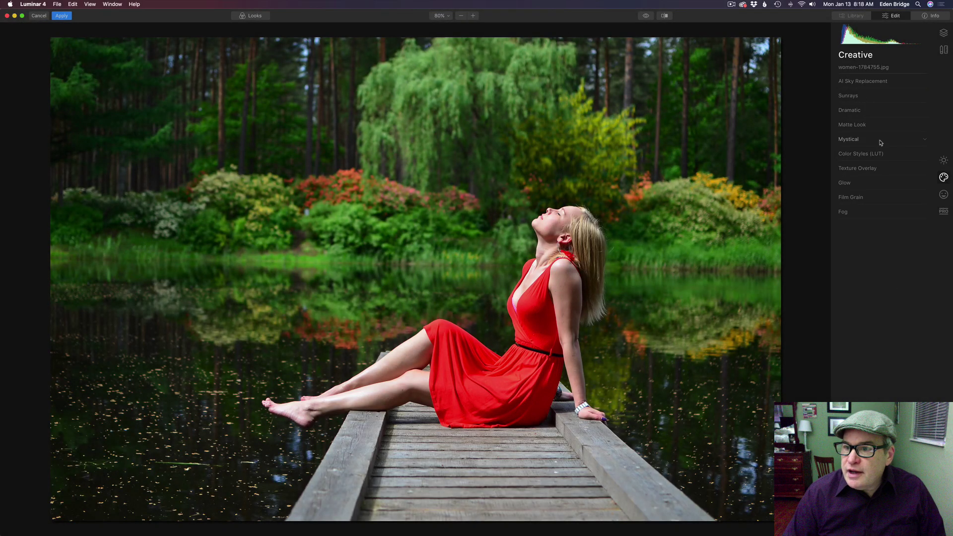
{"action": "left_click", "coordinate": [864, 126]}
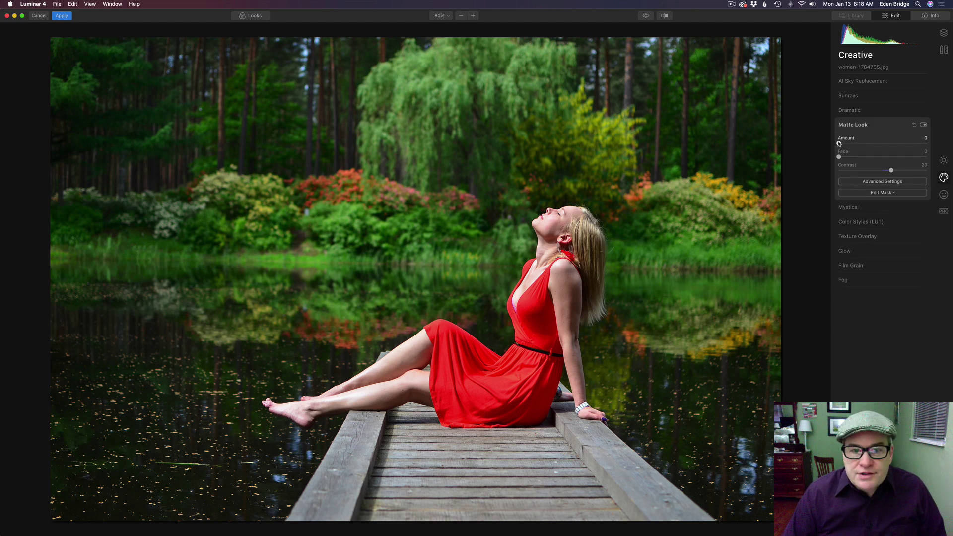
{"action": "left_click_drag", "start_coordinate": [839, 144], "coordinate": [864, 161]}
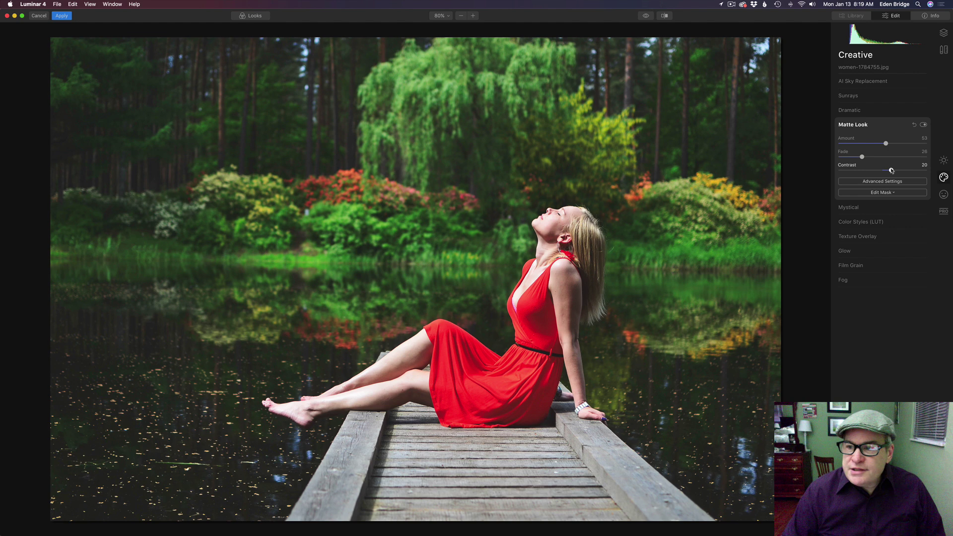
{"action": "mouse_move", "coordinate": [891, 170]}
{"action": "left_mouse_down"}
{"action": "mouse_move", "coordinate": [912, 171]}
{"action": "mouse_move", "coordinate": [866, 170]}
{"action": "mouse_move", "coordinate": [893, 173]}
{"action": "left_mouse_up"}
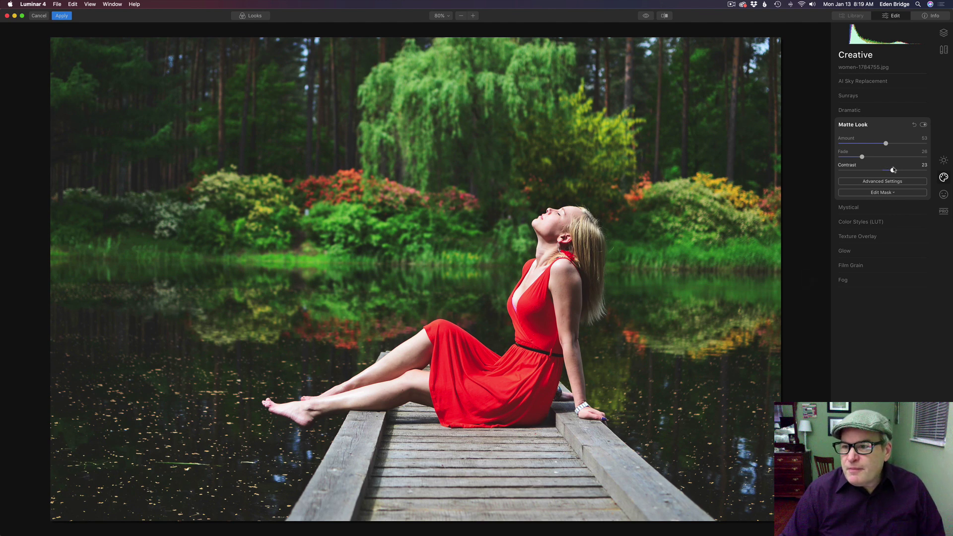
{"action": "left_click_drag", "start_coordinate": [893, 170], "coordinate": [895, 171]}
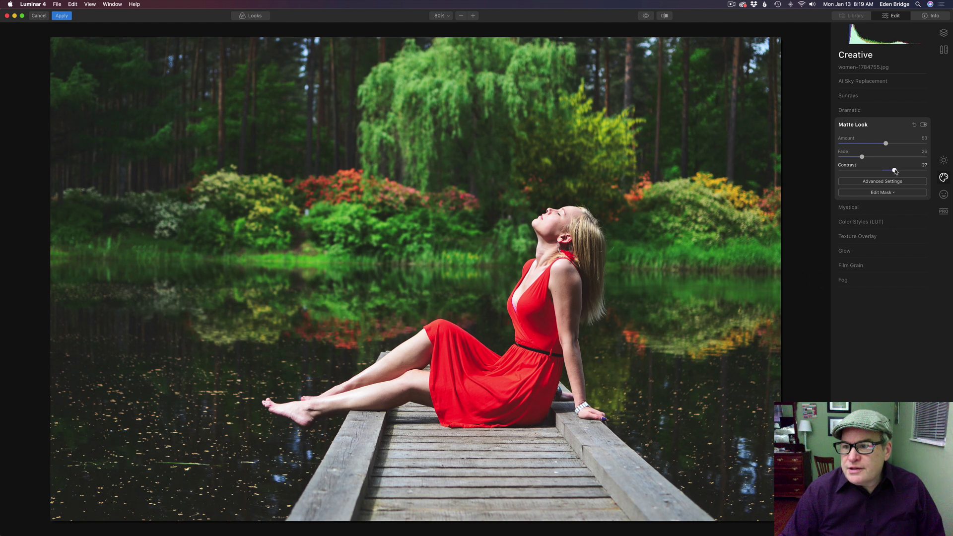
{"action": "left_click", "coordinate": [894, 182]}
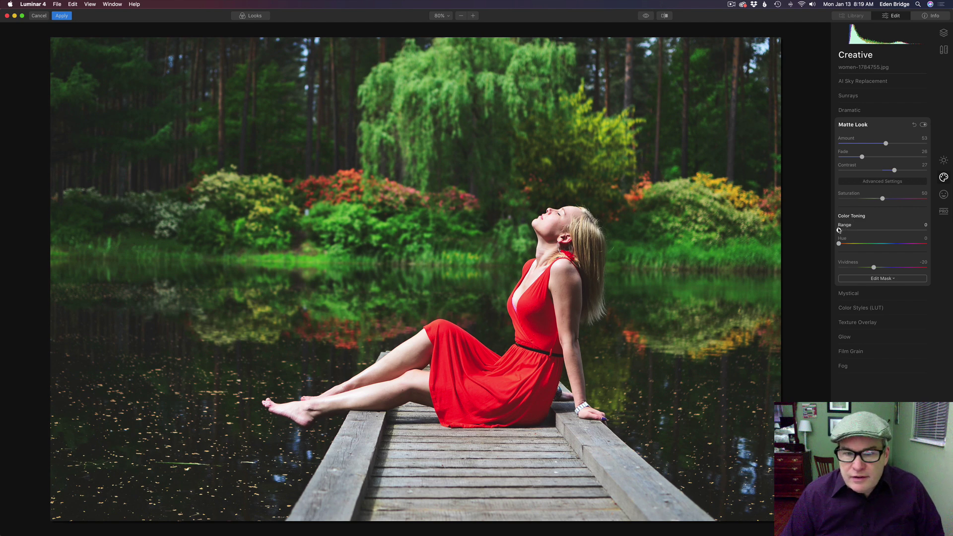
- Set the Matte Look colour toning Range to 72 and Hue to 308 for a magenta-pink tint
{"action": "left_click_drag", "start_coordinate": [839, 230], "coordinate": [882, 233]}
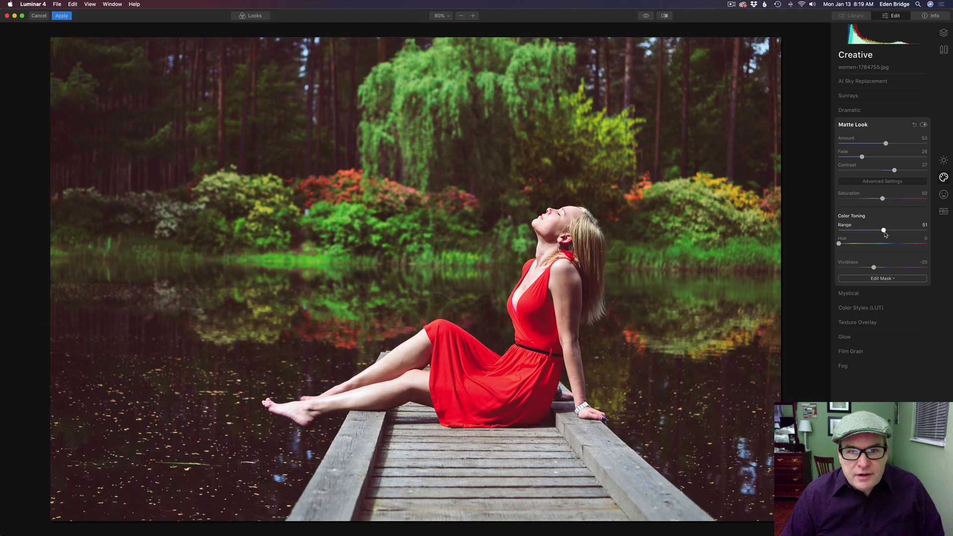
{"action": "left_click_drag", "start_coordinate": [886, 235], "coordinate": [899, 237]}
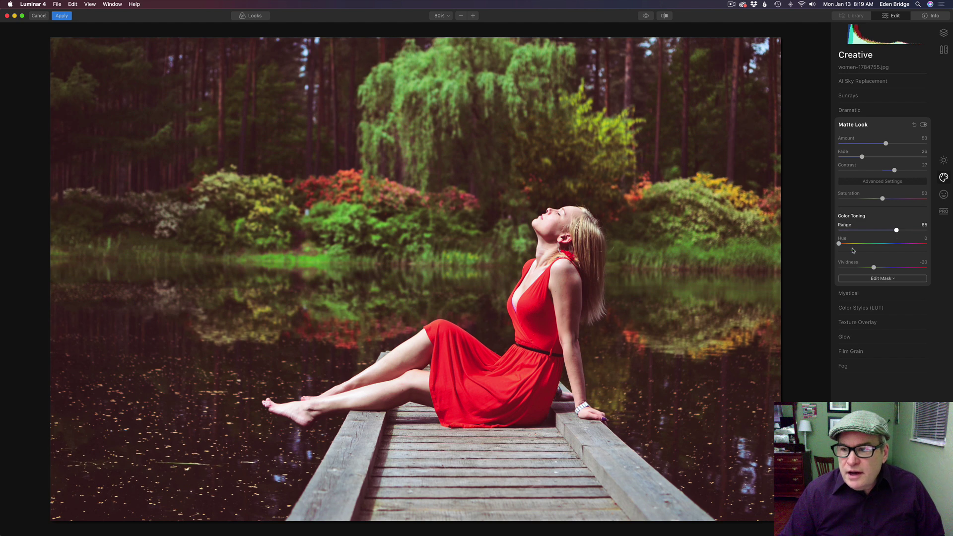
{"action": "left_click_drag", "start_coordinate": [839, 245], "coordinate": [780, 229]}
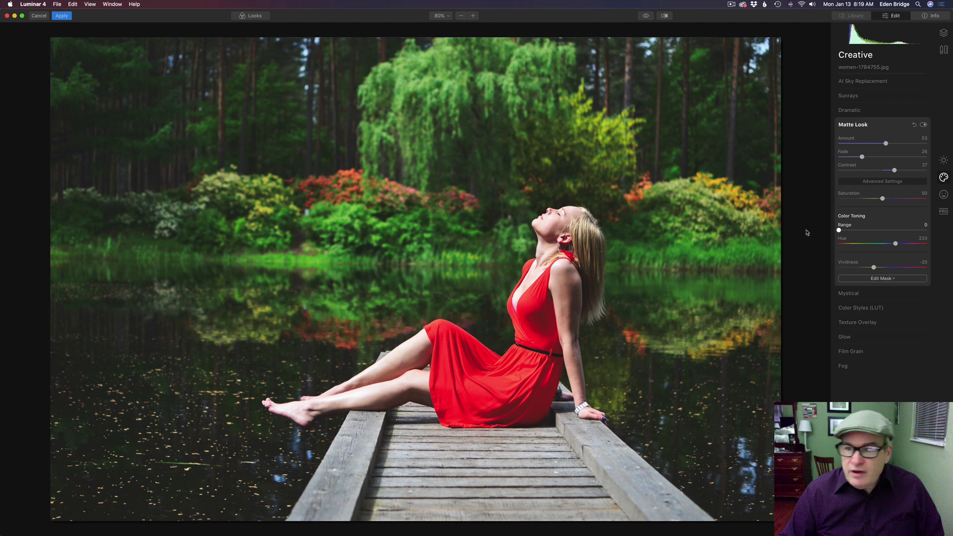
{"action": "left_click_drag", "start_coordinate": [839, 231], "coordinate": [913, 247]}
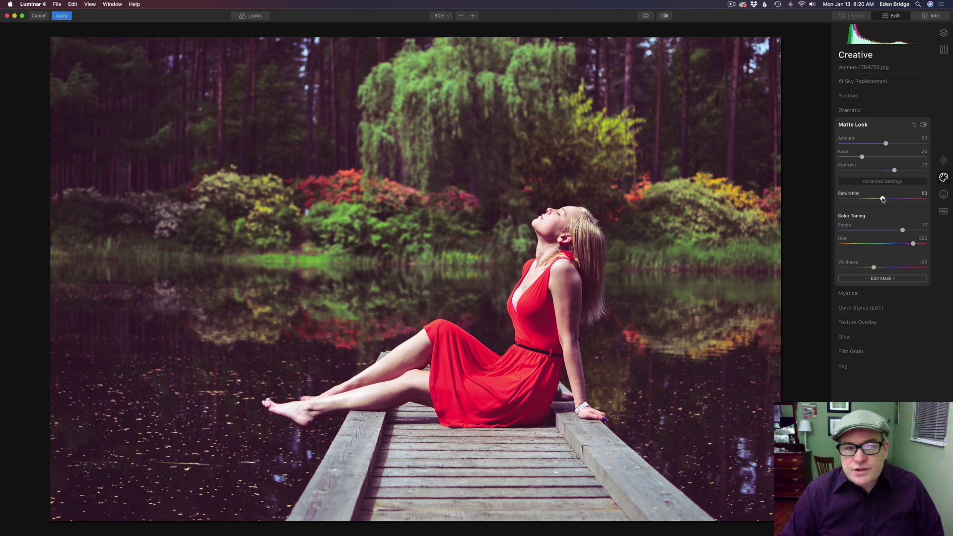
- Settle Matte Look Saturation near 52 and Vividness at -10 to keep colours muted
{"action": "mouse_move", "coordinate": [883, 199]}
{"action": "left_mouse_down"}
{"action": "mouse_move", "coordinate": [823, 200]}
{"action": "mouse_move", "coordinate": [908, 207]}
{"action": "mouse_move", "coordinate": [891, 206]}
{"action": "left_mouse_up"}
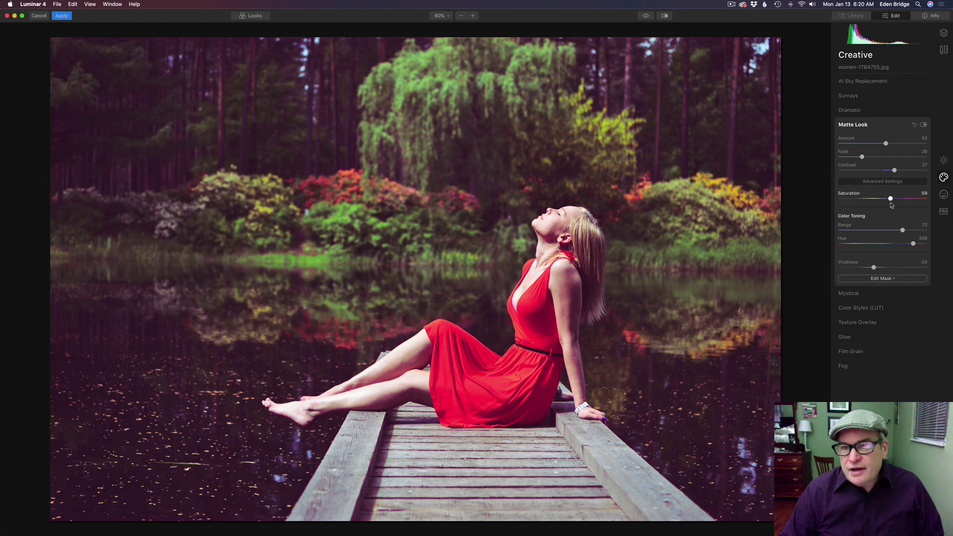
{"action": "left_click_drag", "start_coordinate": [890, 206], "coordinate": [885, 204]}
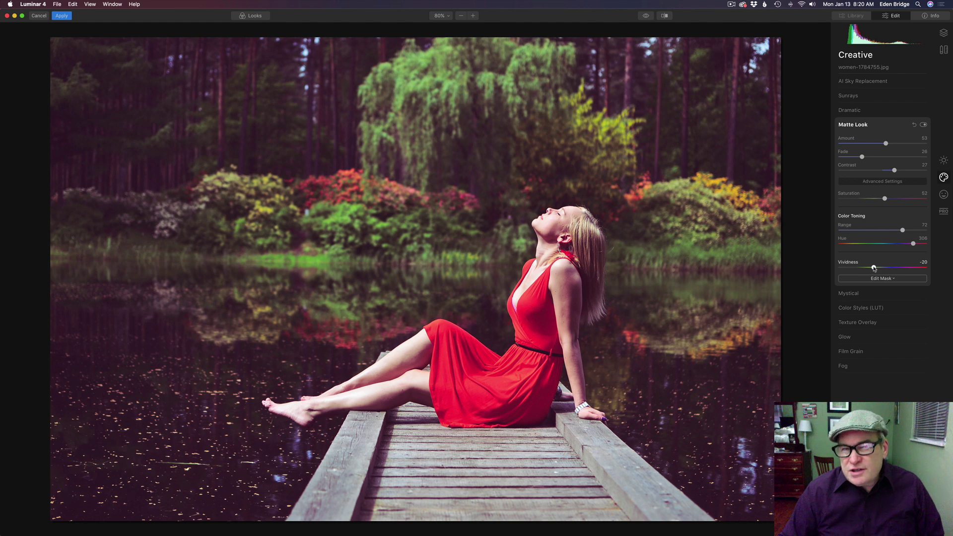
{"action": "mouse_move", "coordinate": [875, 268]}
{"action": "left_mouse_down"}
{"action": "mouse_move", "coordinate": [928, 270]}
{"action": "mouse_move", "coordinate": [863, 270]}
{"action": "left_mouse_up"}
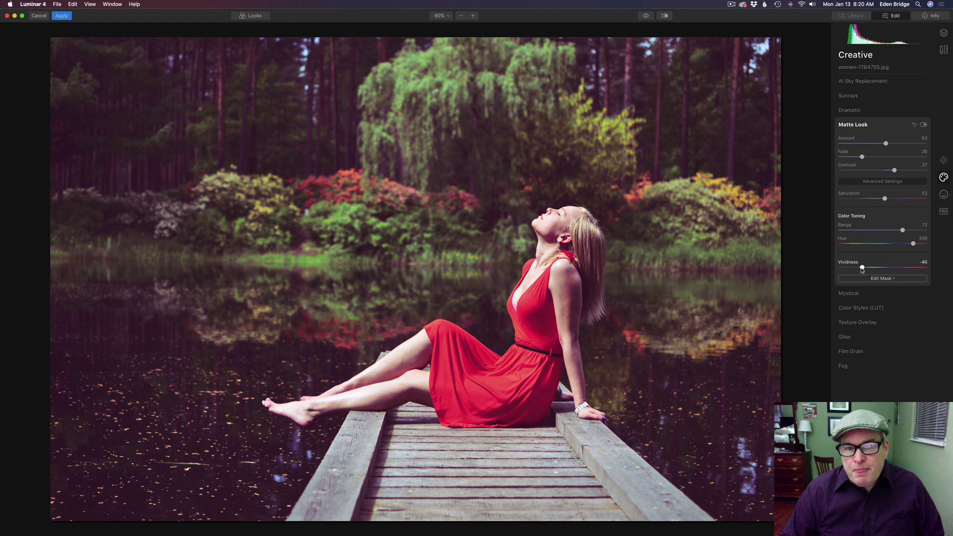
{"action": "left_click_drag", "start_coordinate": [863, 269], "coordinate": [878, 270]}
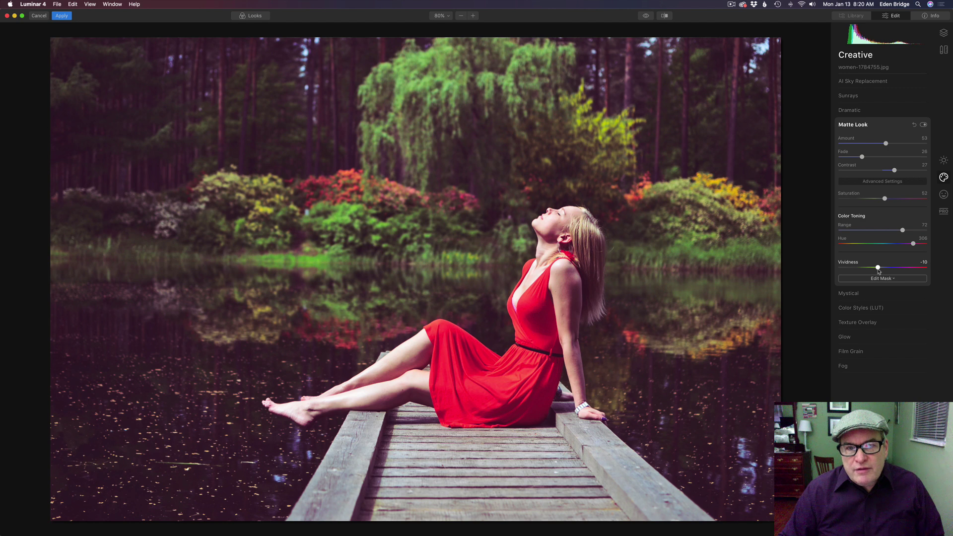
{"action": "left_click", "coordinate": [647, 16]}
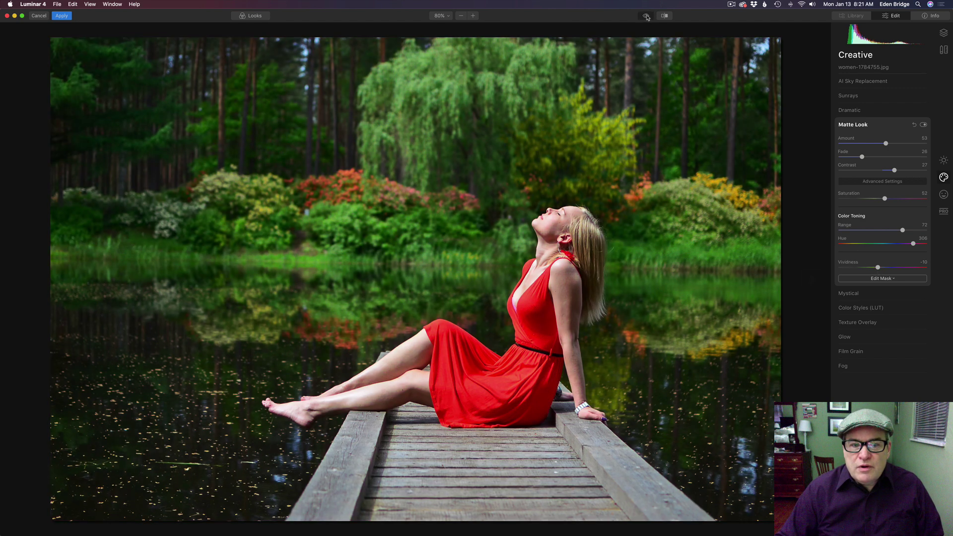
{"action": "left_click", "coordinate": [647, 16]}
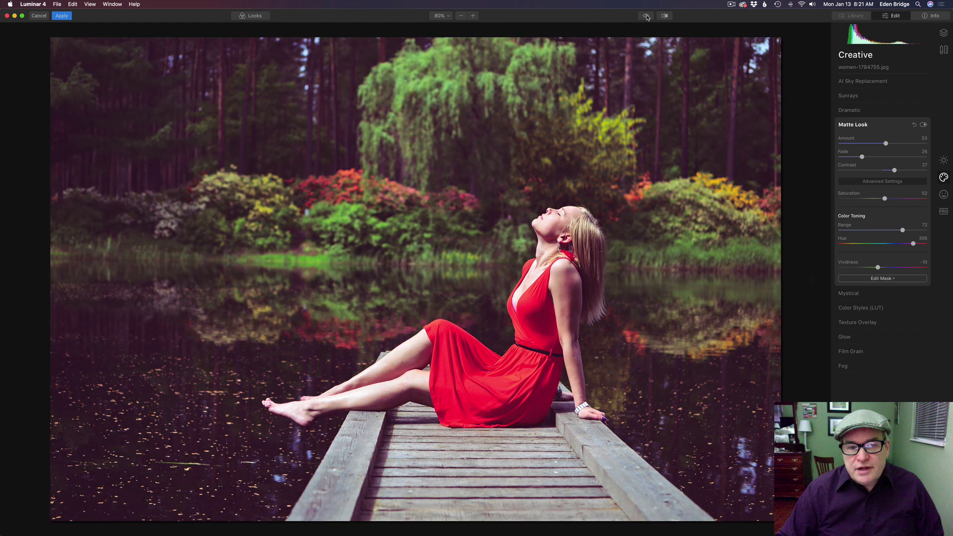
{"action": "left_click", "coordinate": [647, 16]}
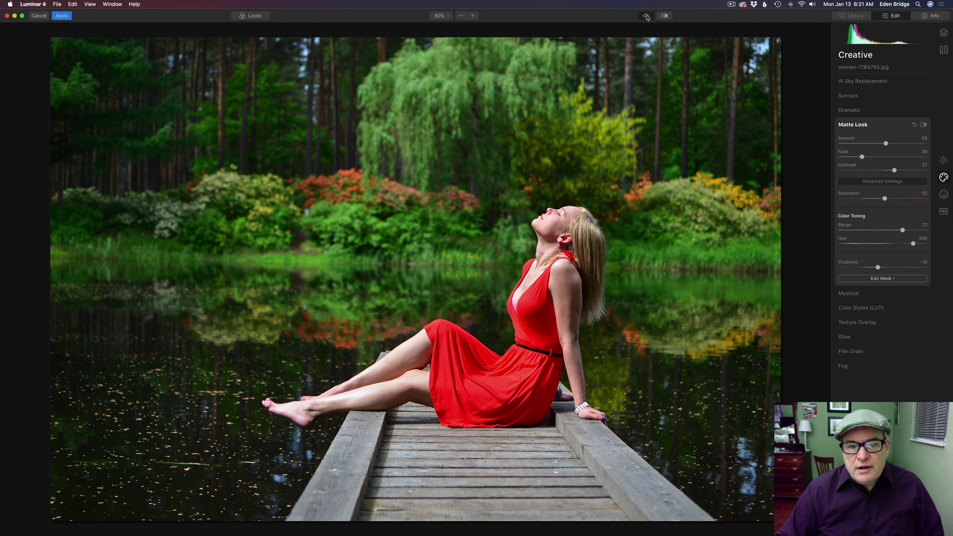
{"action": "left_click", "coordinate": [646, 15]}
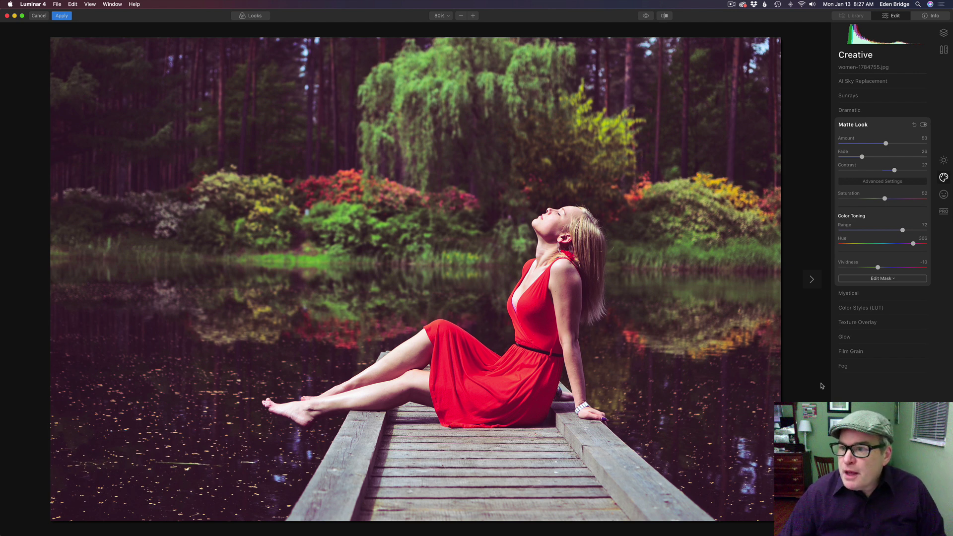
- Add an Essentials vignette with Amount -70, Feather -100 and Roundness 57
{"action": "left_click", "coordinate": [944, 160]}
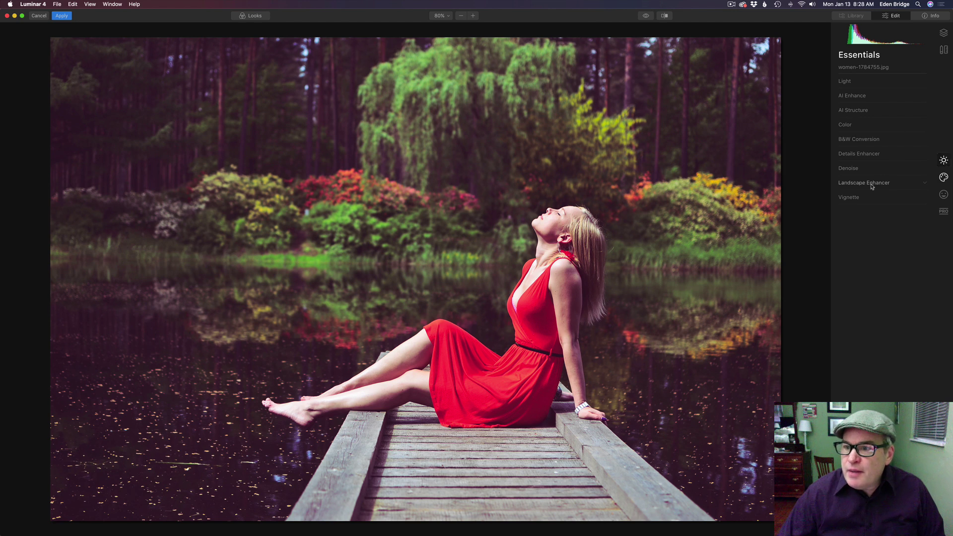
{"action": "left_click", "coordinate": [860, 199]}
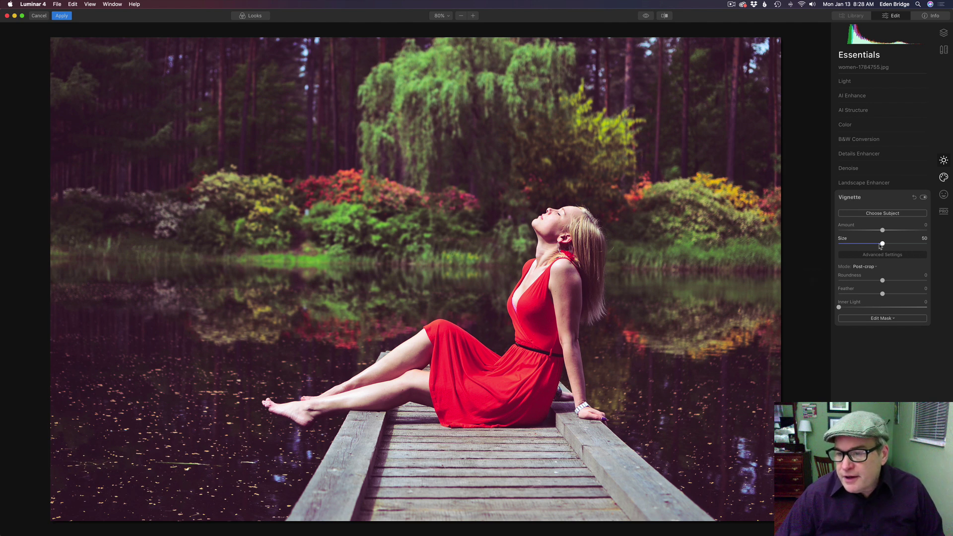
{"action": "left_click_drag", "start_coordinate": [884, 230], "coordinate": [852, 231]}
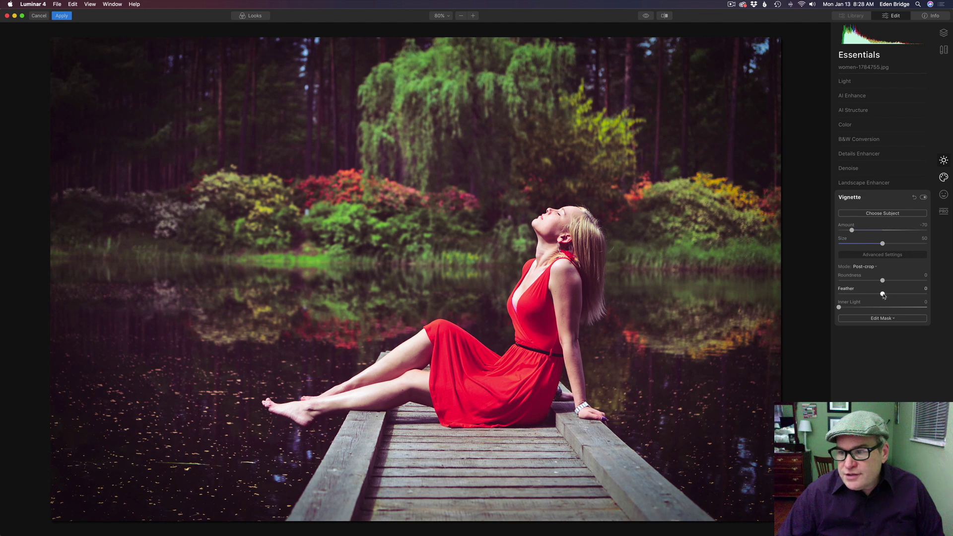
{"action": "left_click_drag", "start_coordinate": [883, 294], "coordinate": [835, 294]}
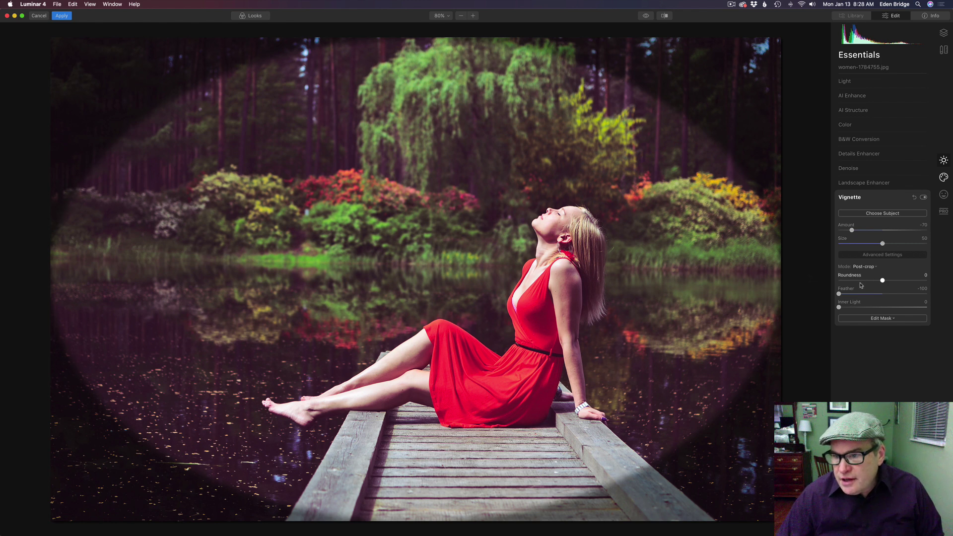
{"action": "left_click_drag", "start_coordinate": [883, 281], "coordinate": [910, 283]}
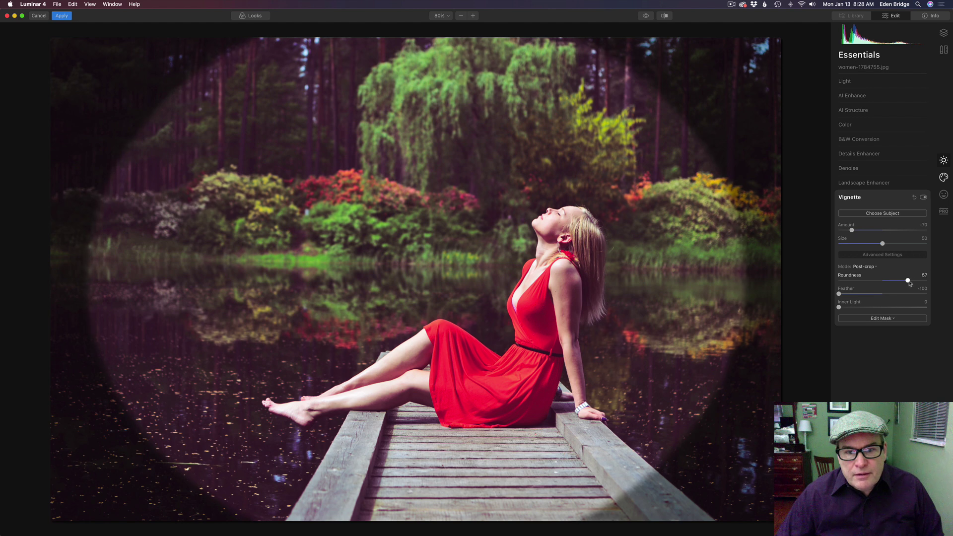
- Centre the vignette on the woman, then set Feather to 77 and Amount to -41
{"action": "left_click", "coordinate": [889, 214]}
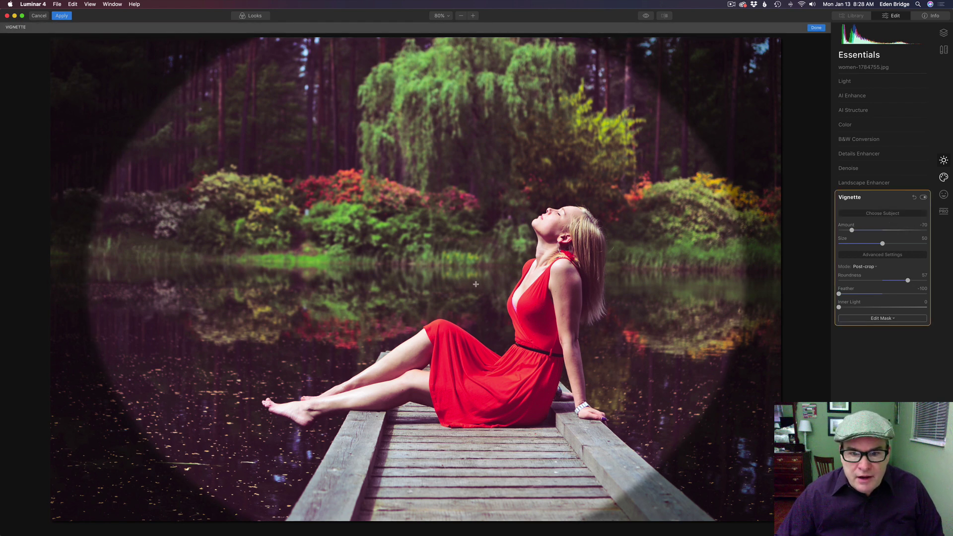
{"action": "left_click", "coordinate": [436, 269]}
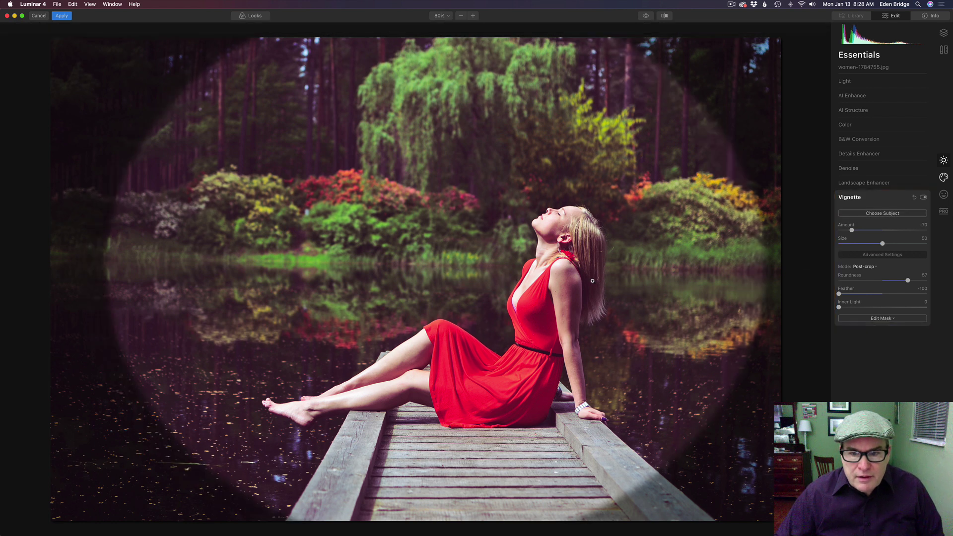
{"action": "left_click", "coordinate": [883, 213]}
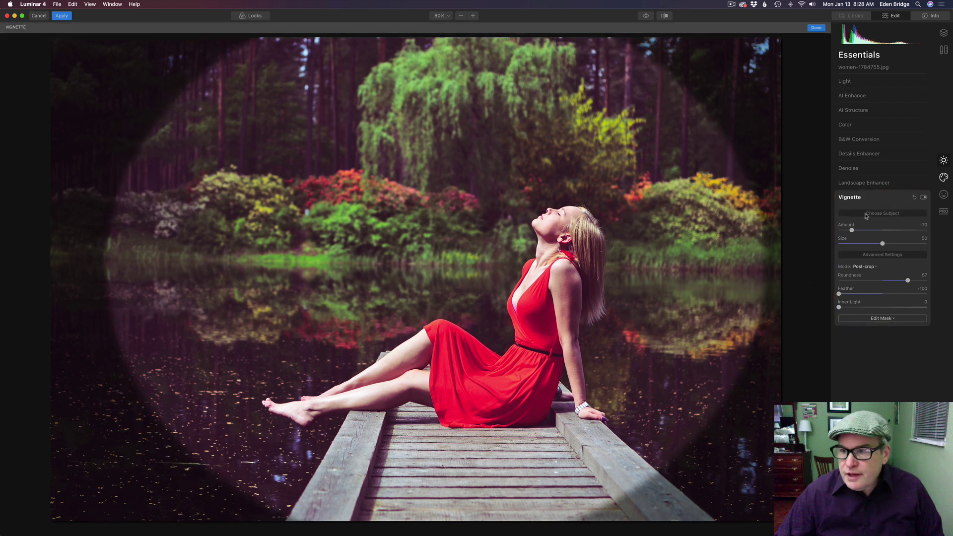
{"action": "left_click", "coordinate": [487, 287]}
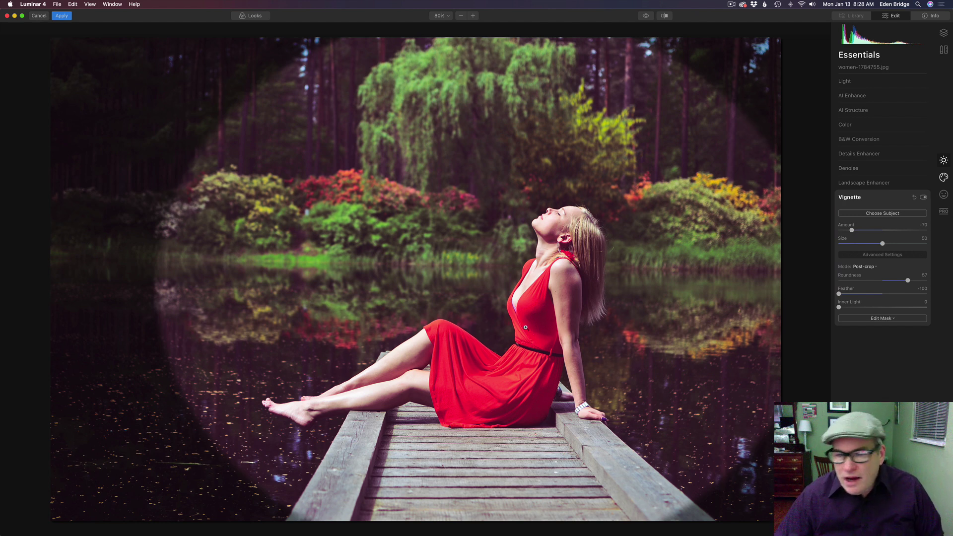
{"action": "left_click_drag", "start_coordinate": [839, 294], "coordinate": [920, 299]}
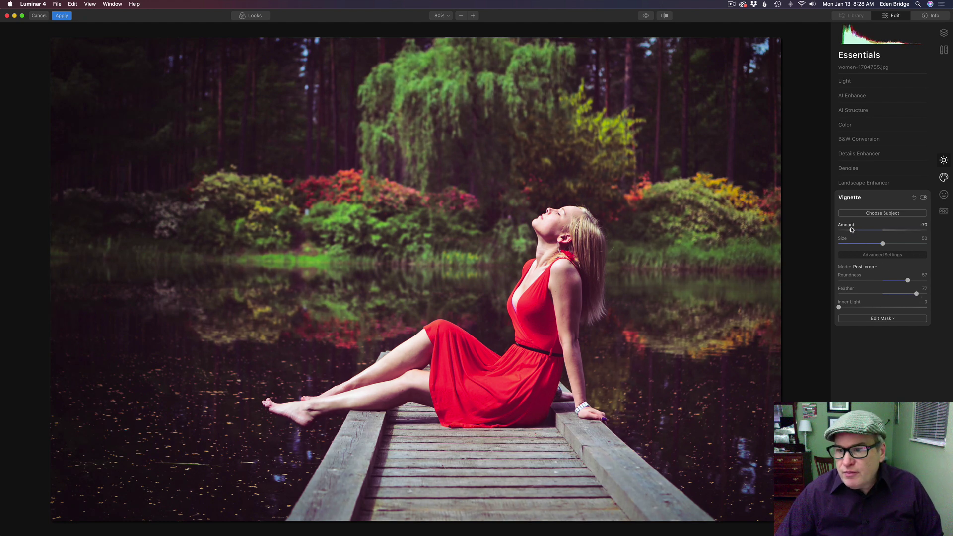
{"action": "left_click_drag", "start_coordinate": [852, 230], "coordinate": [865, 231]}
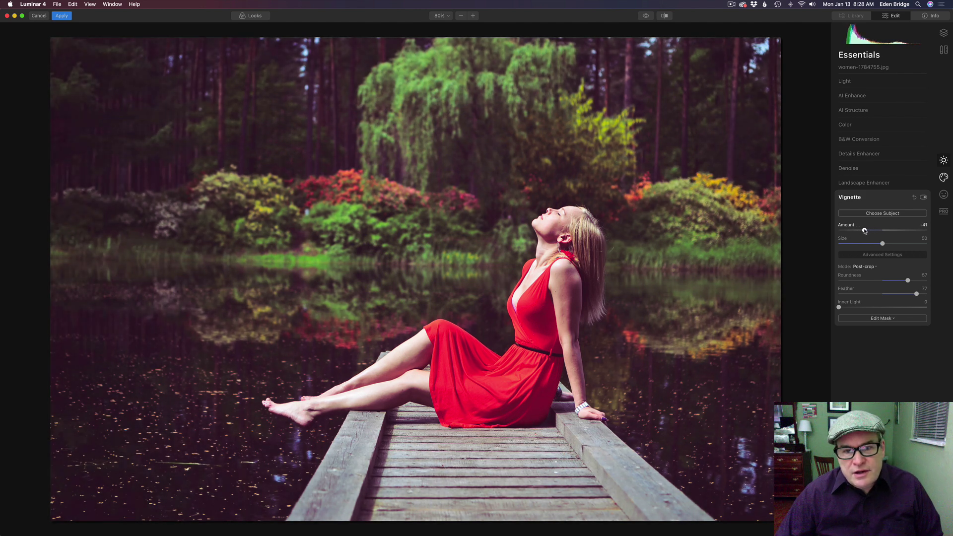
- Toggle the vignette on and off to compare, then deepen its Amount to -50
{"action": "left_click", "coordinate": [924, 198]}
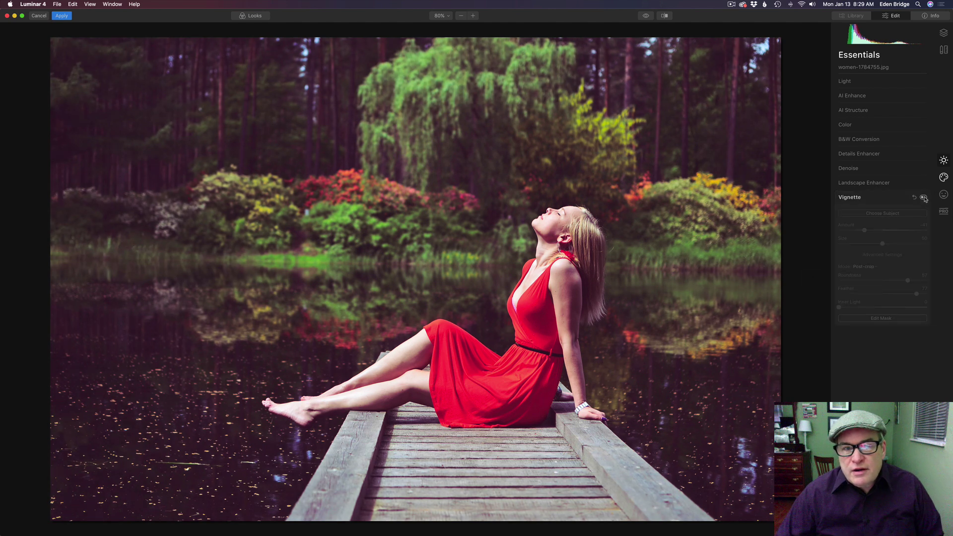
{"action": "left_click", "coordinate": [924, 199]}
{"action": "left_click", "coordinate": [924, 198]}
{"action": "left_click", "coordinate": [924, 198]}
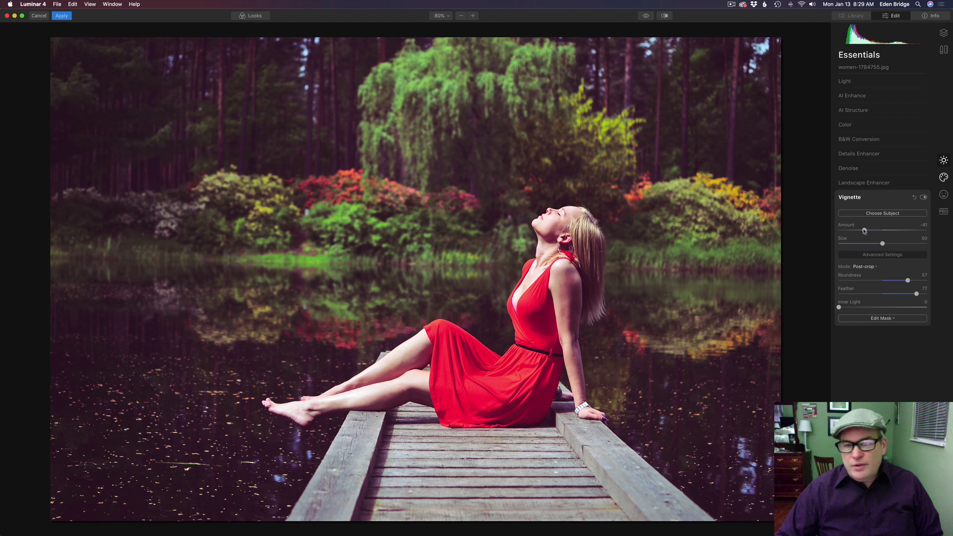
{"action": "left_click_drag", "start_coordinate": [865, 231], "coordinate": [861, 230]}
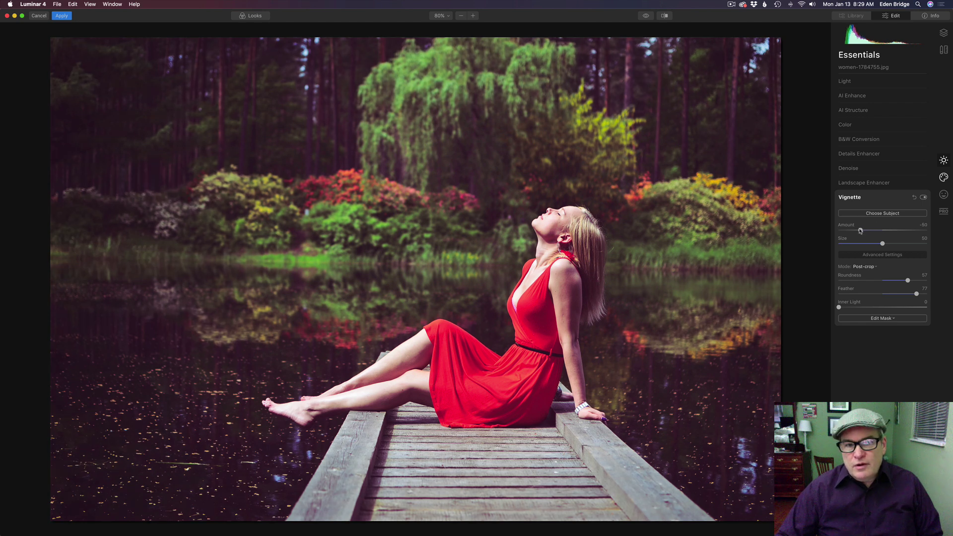
- Recheck the vignette on and off and raise Inner Light to 5 to brighten the centre
{"action": "left_click", "coordinate": [924, 198]}
{"action": "left_click", "coordinate": [924, 198]}
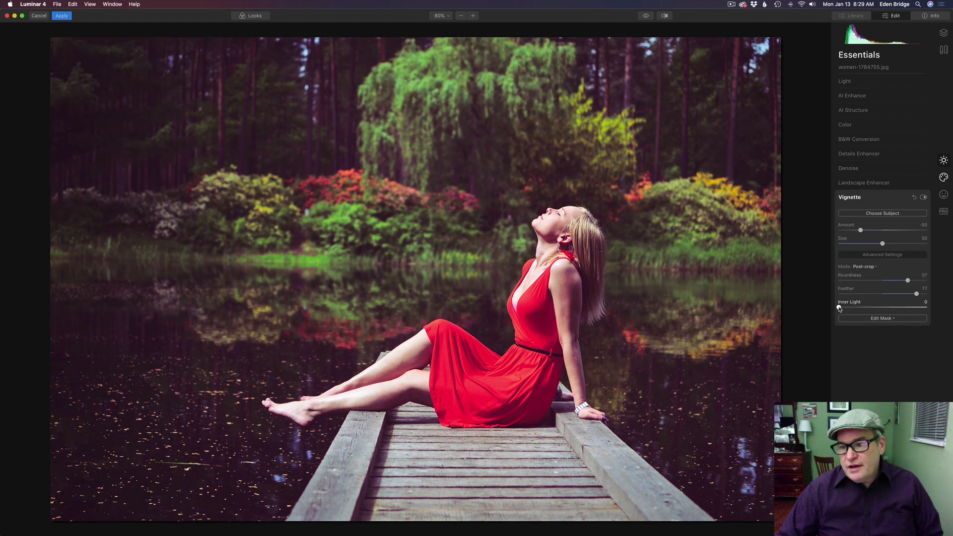
{"action": "mouse_move", "coordinate": [839, 308]}
{"action": "left_mouse_down"}
{"action": "mouse_move", "coordinate": [885, 309]}
{"action": "mouse_move", "coordinate": [844, 309]}
{"action": "left_mouse_up"}
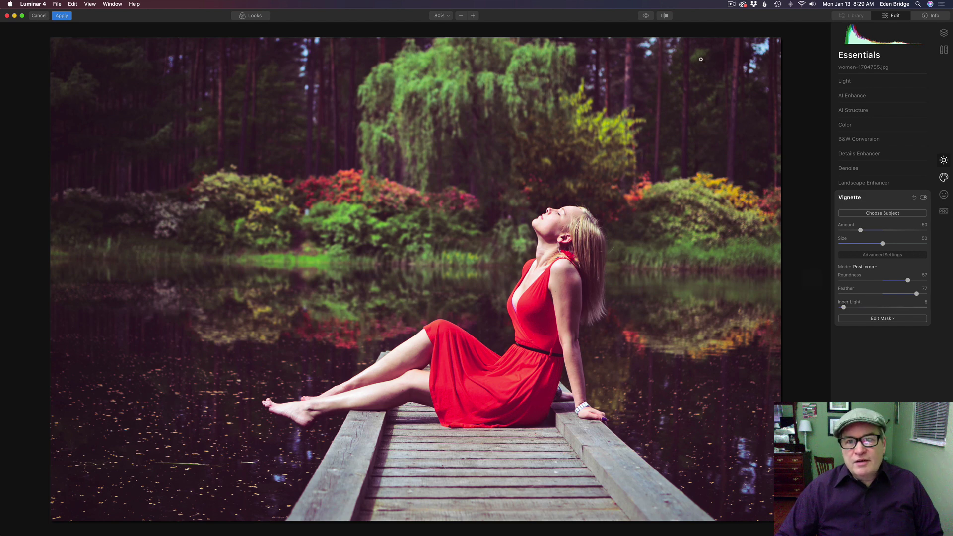
{"action": "left_click", "coordinate": [925, 198]}
{"action": "left_click", "coordinate": [924, 198]}
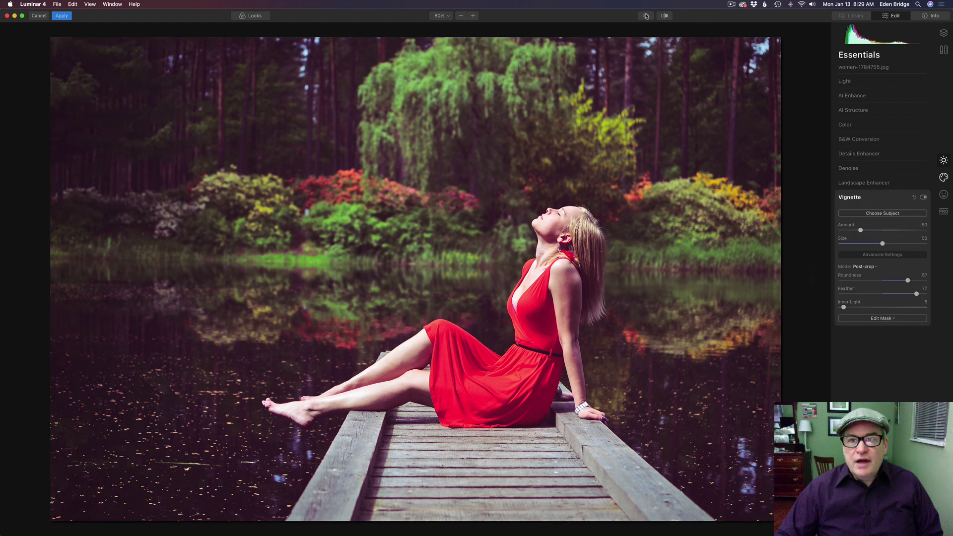
{"action": "left_click", "coordinate": [646, 15]}
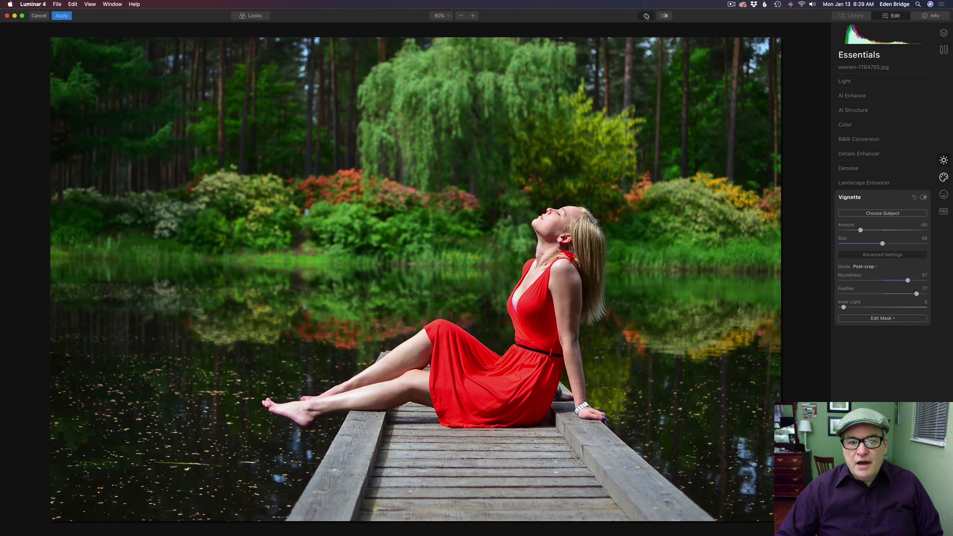
{"action": "left_click", "coordinate": [645, 16]}
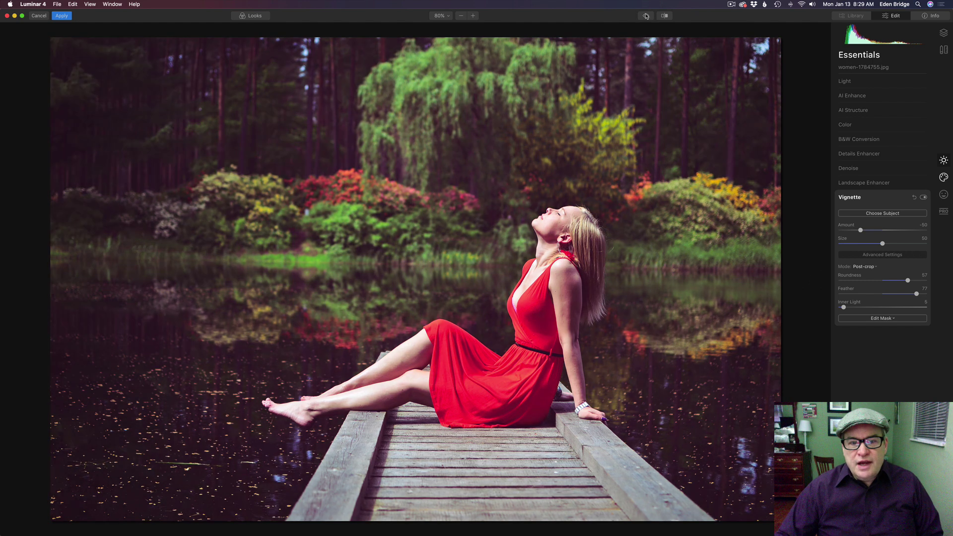